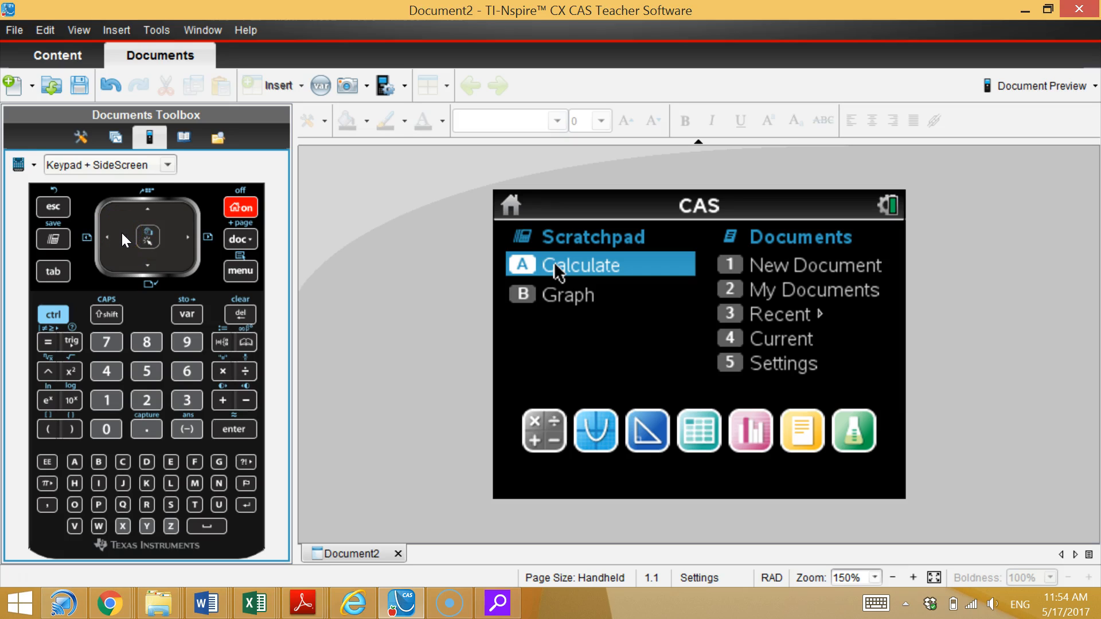
# Move the home screen highlight among the Scratchpad and Documents entries with the handheld's touchpad
pyautogui.click(182, 235)
pyautogui.click(148, 260)
pyautogui.click(147, 261)
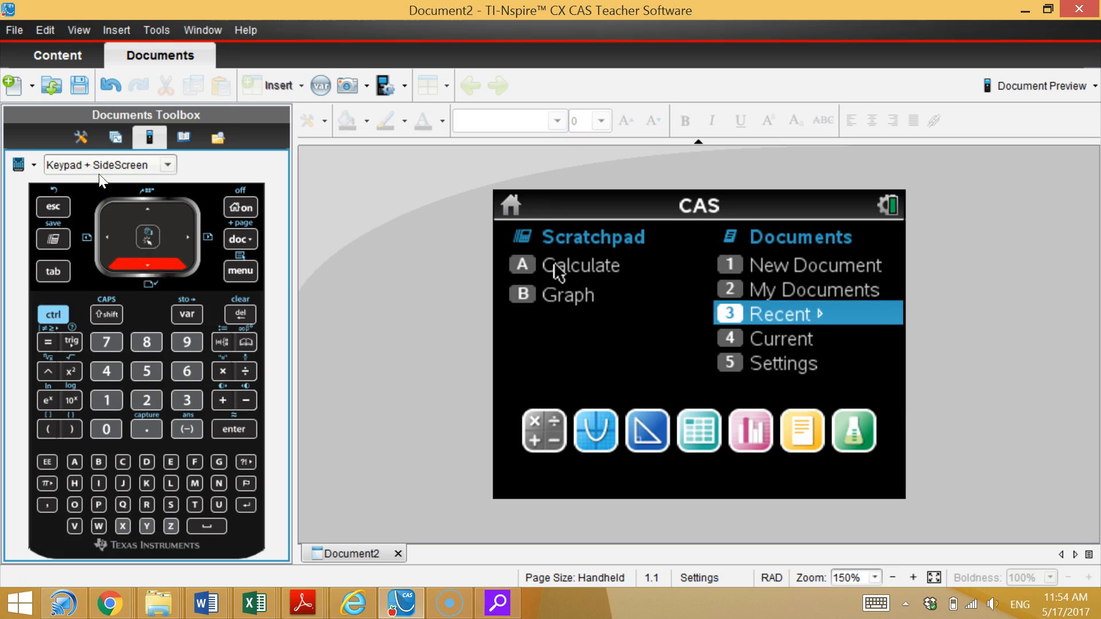
pyautogui.click(148, 260)
pyautogui.click(148, 206)
pyautogui.click(148, 207)
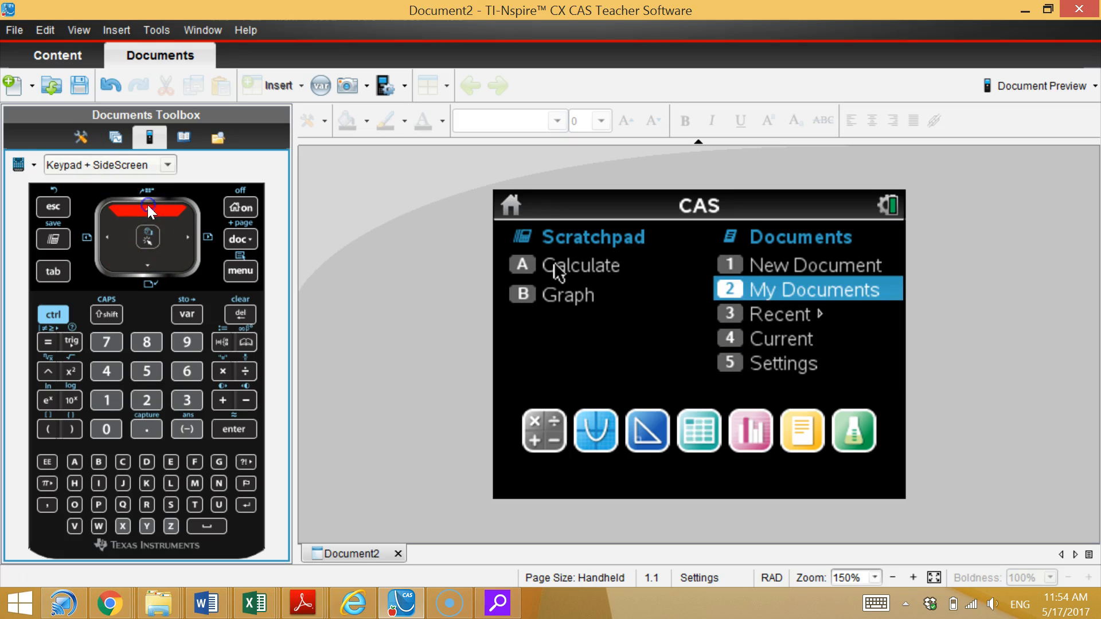
pyautogui.click(106, 242)
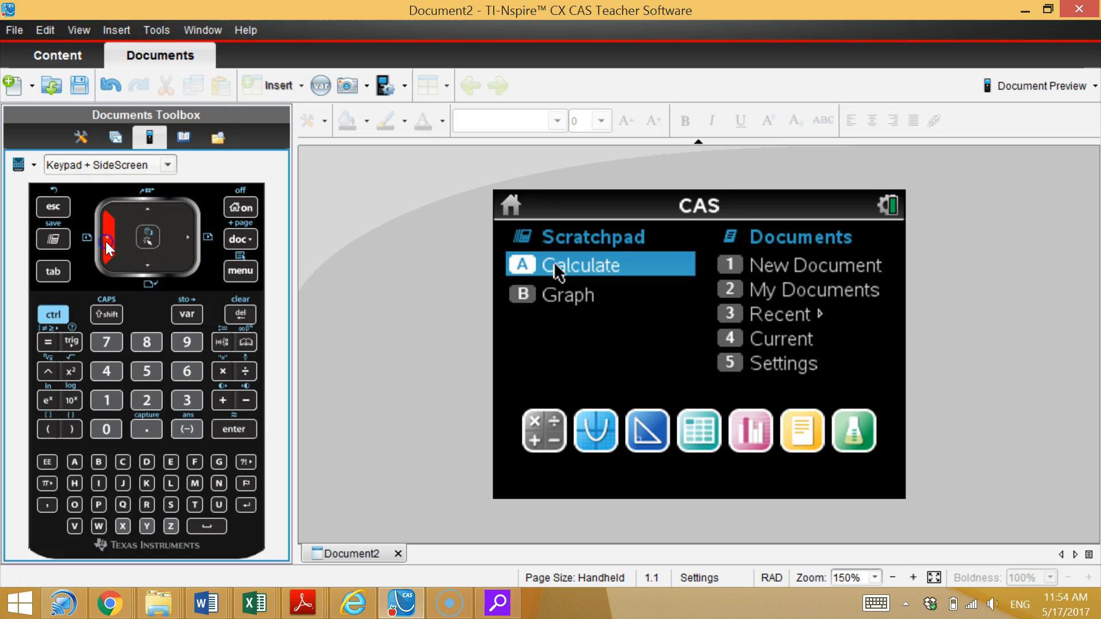
pyautogui.click(185, 234)
pyautogui.click(140, 269)
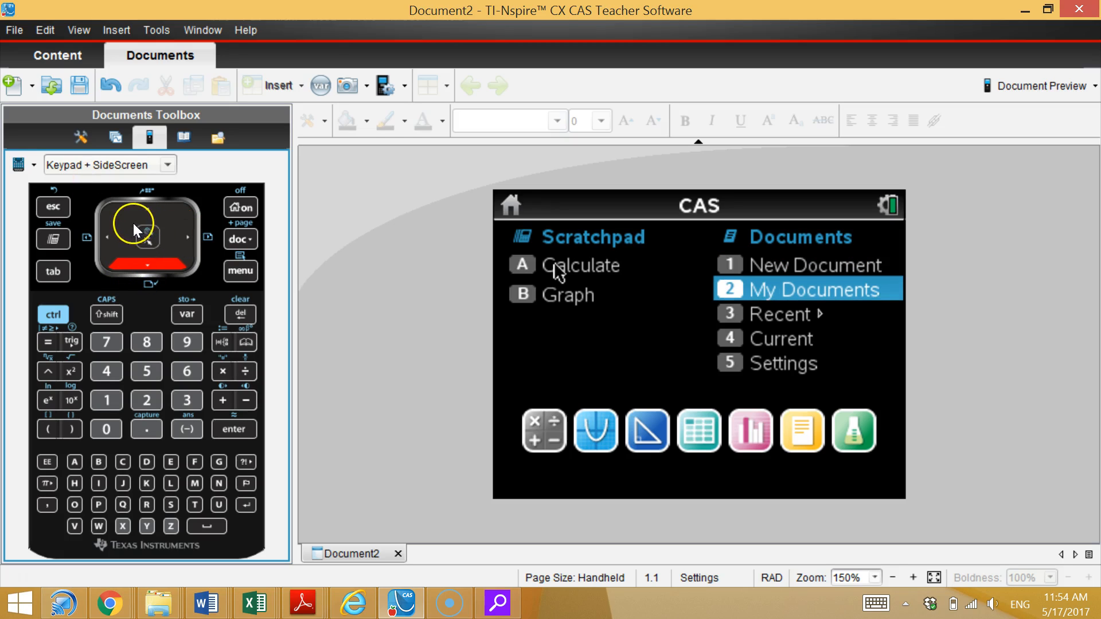
pyautogui.click(143, 212)
pyautogui.press('Tab')
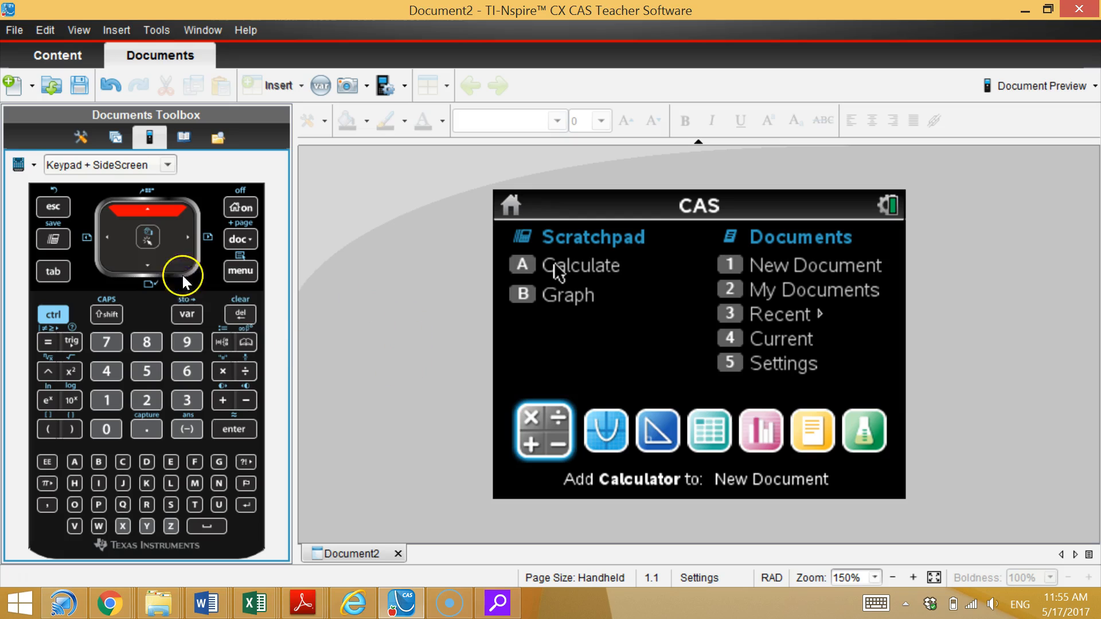
pyautogui.click(148, 211)
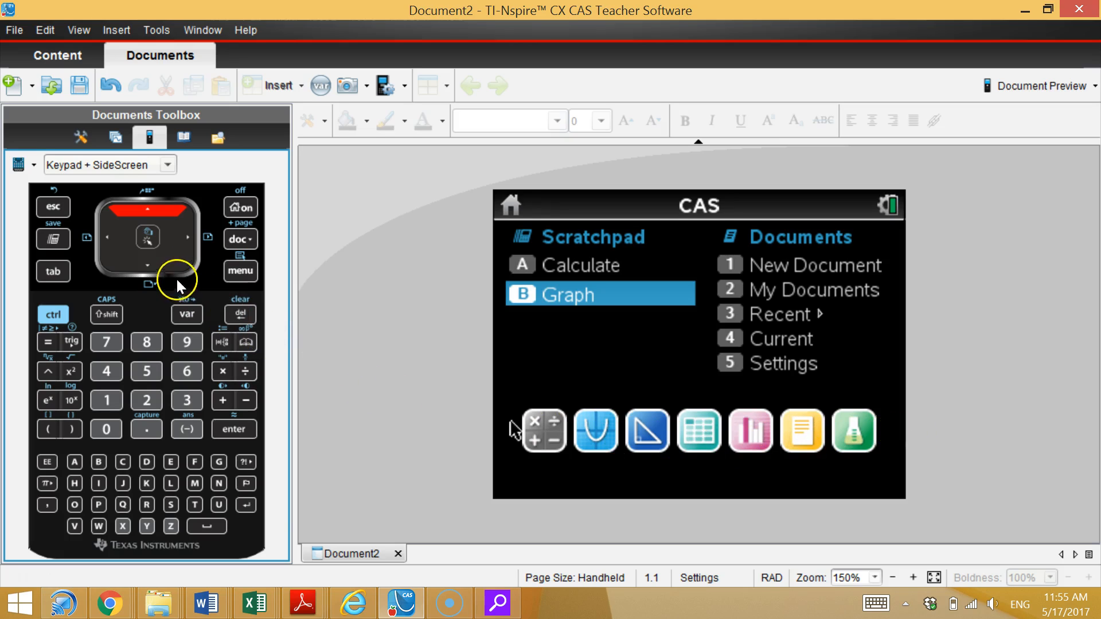
# Move the home screen highlight along the row of application icons and back to Calculator
pyautogui.click(156, 265)
pyautogui.click(186, 238)
pyautogui.click(187, 237)
pyautogui.click(186, 238)
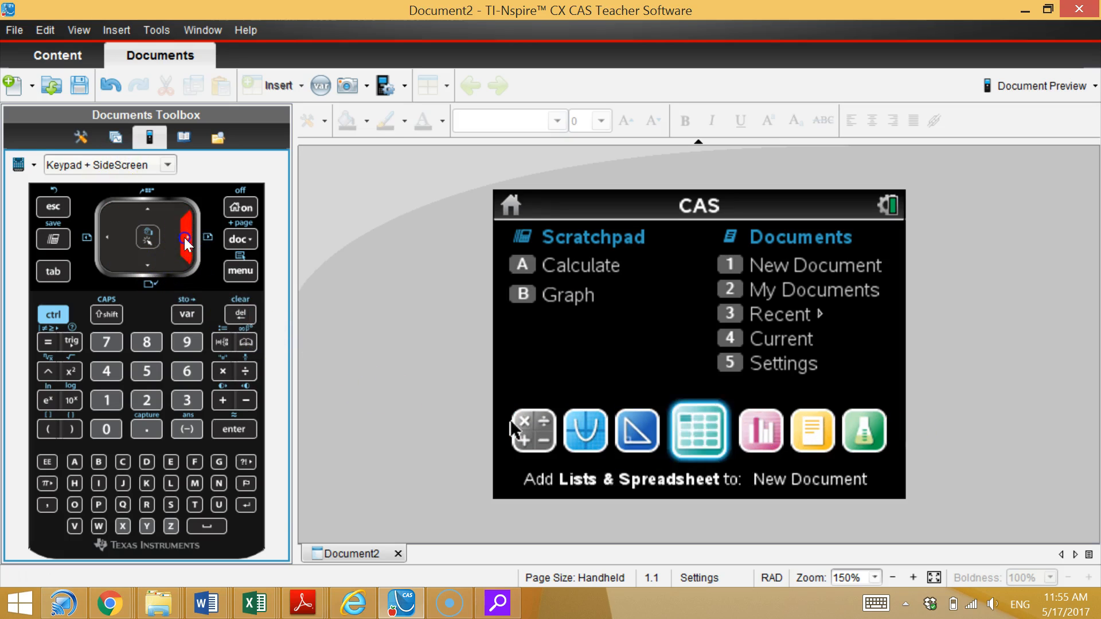
pyautogui.click(186, 238)
pyautogui.click(187, 238)
pyautogui.click(106, 238)
pyautogui.click(106, 238)
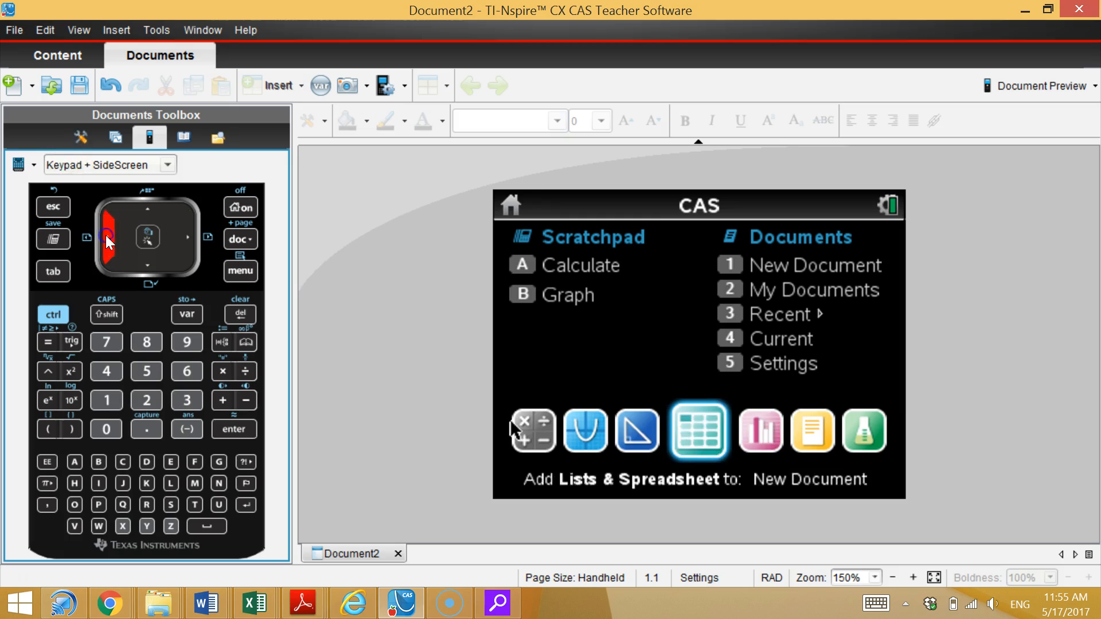
pyautogui.click(107, 238)
pyautogui.click(107, 238)
pyautogui.click(107, 238)
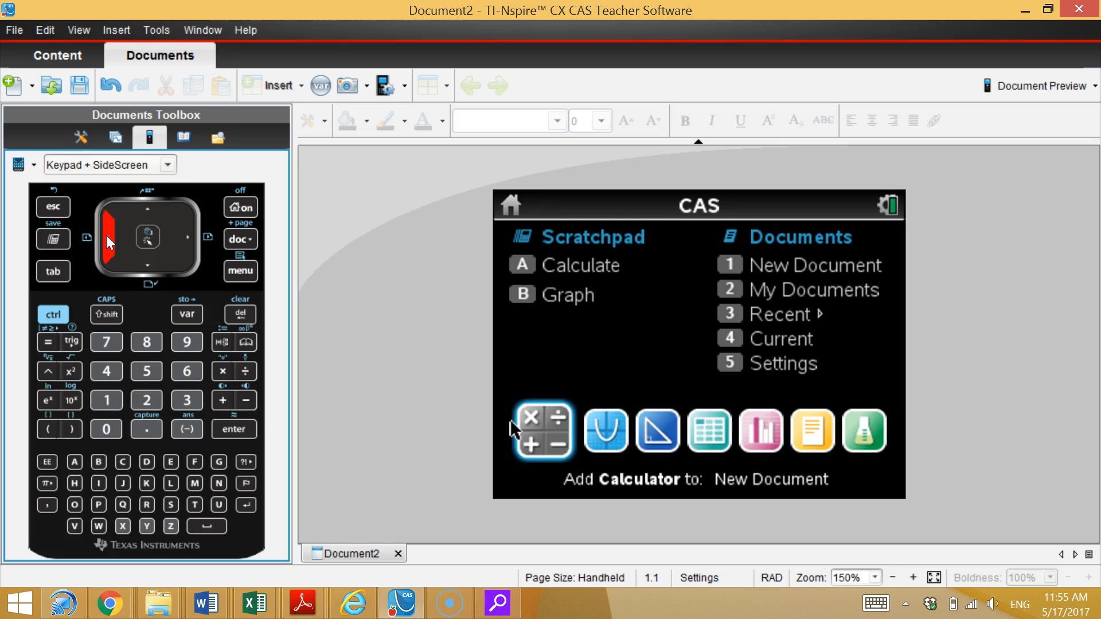
# Create a new document with a Calculator page, discarding the unsaved document
pyautogui.click(139, 209)
pyautogui.click(150, 215)
pyautogui.click(184, 238)
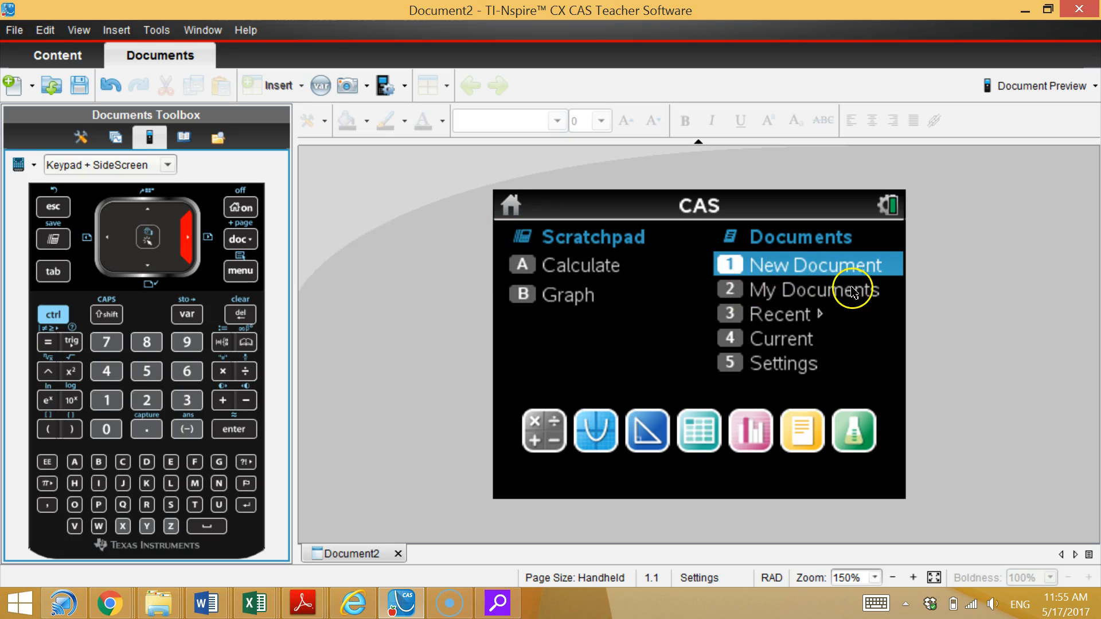
pyautogui.click(757, 265)
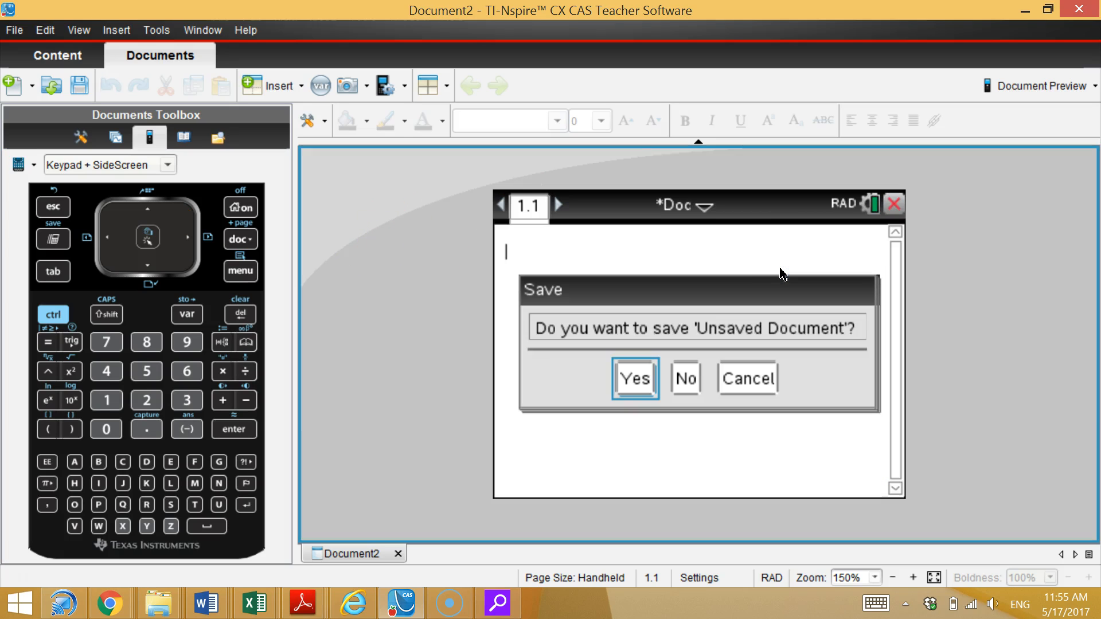
pyautogui.click(686, 380)
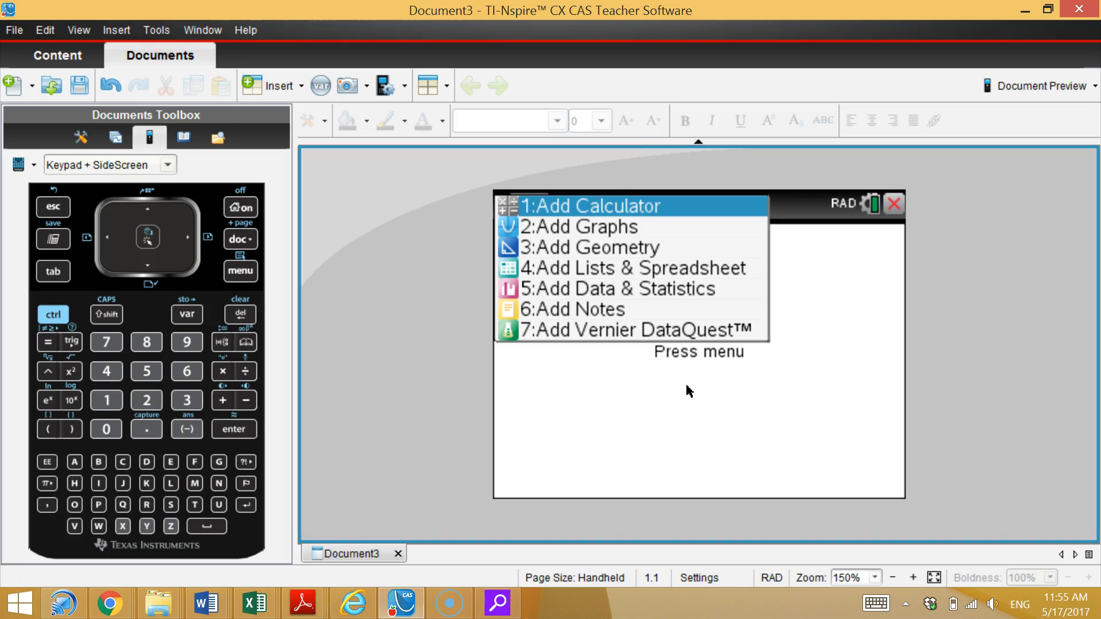
pyautogui.click(663, 212)
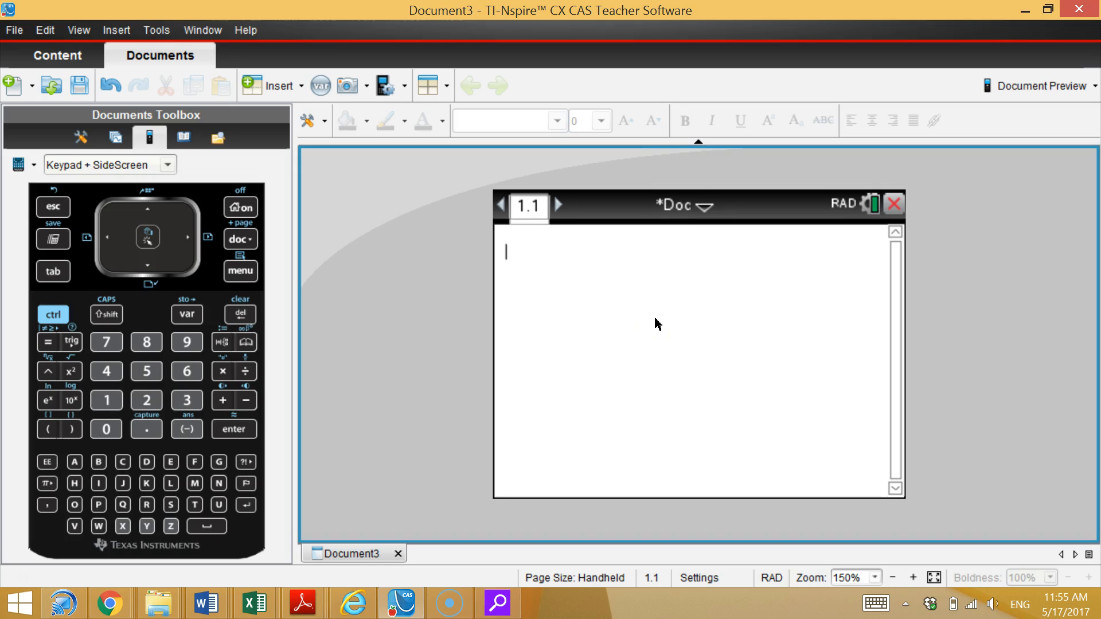
# Bring up the Save As dialog for the new Calculator document
pyautogui.click(237, 239)
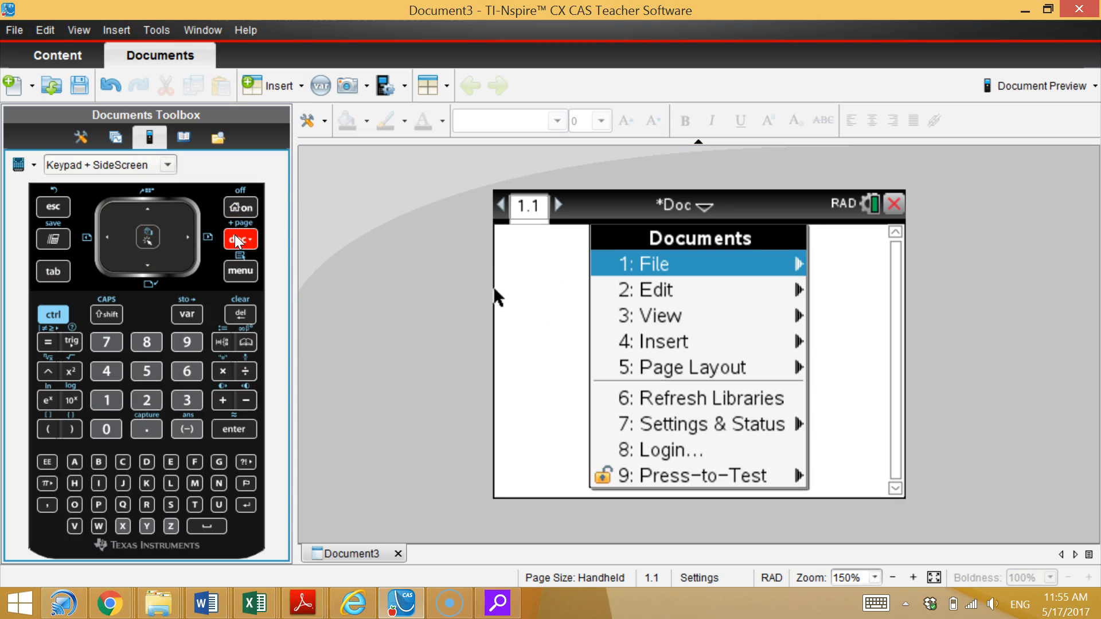
pyautogui.click(622, 262)
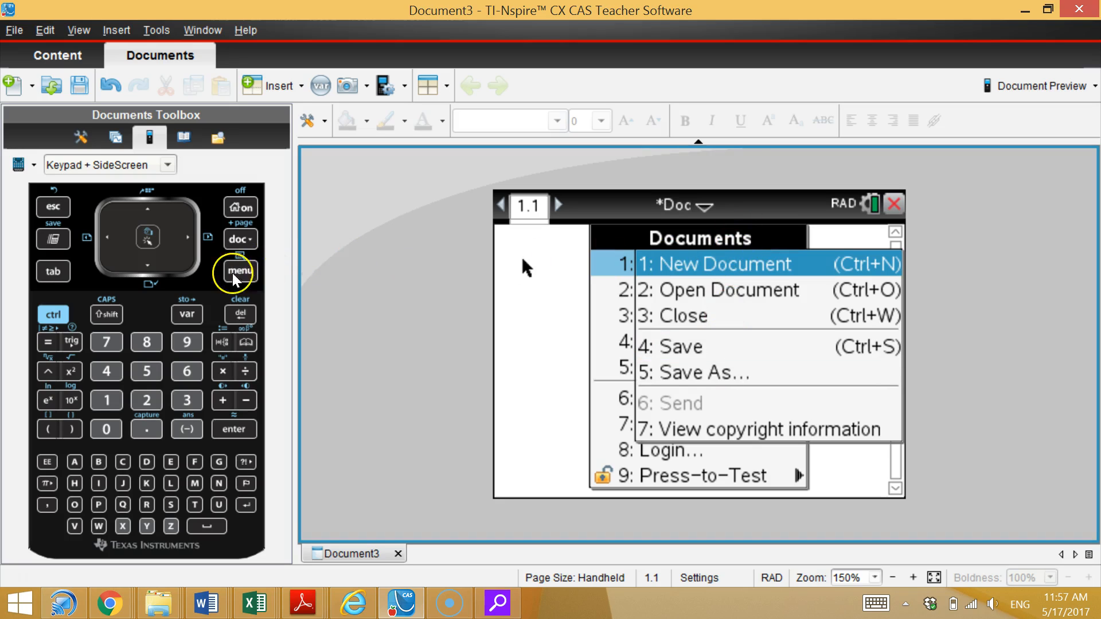
pyautogui.click(145, 264)
pyautogui.click(146, 264)
pyautogui.click(146, 264)
pyautogui.click(145, 264)
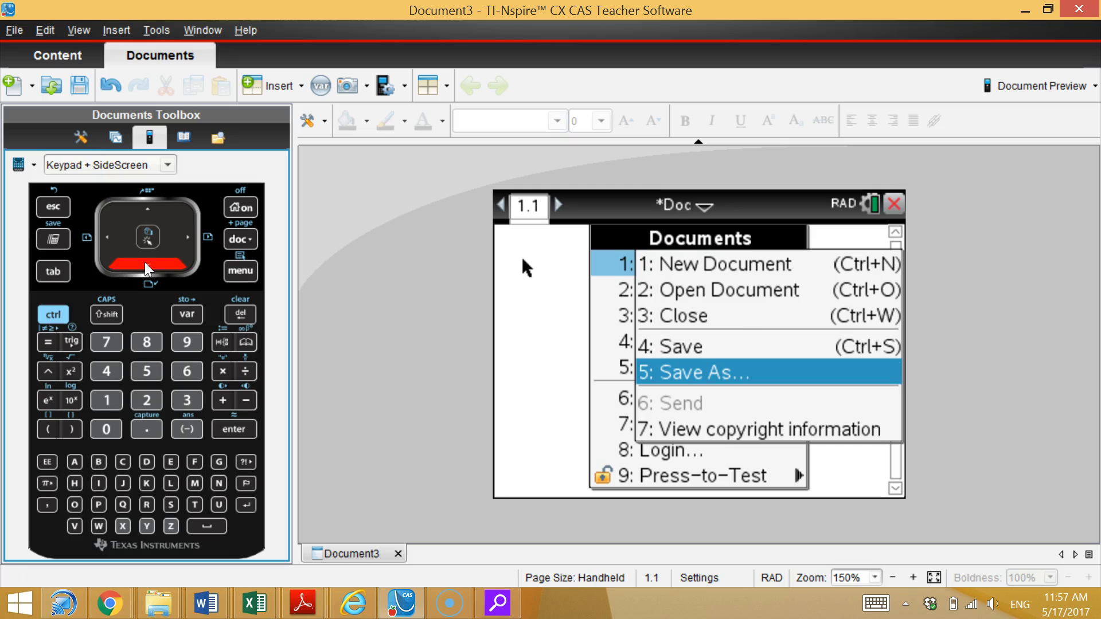
pyautogui.click(147, 371)
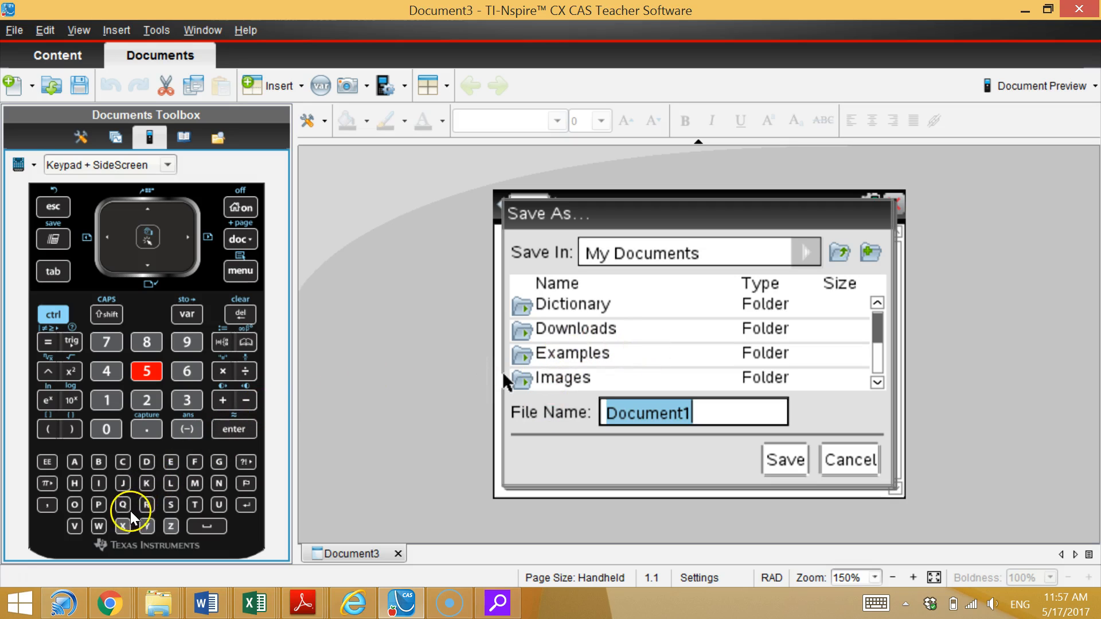
# Save the document in My Documents under the file name calc
pyautogui.click(123, 461)
pyautogui.click(74, 461)
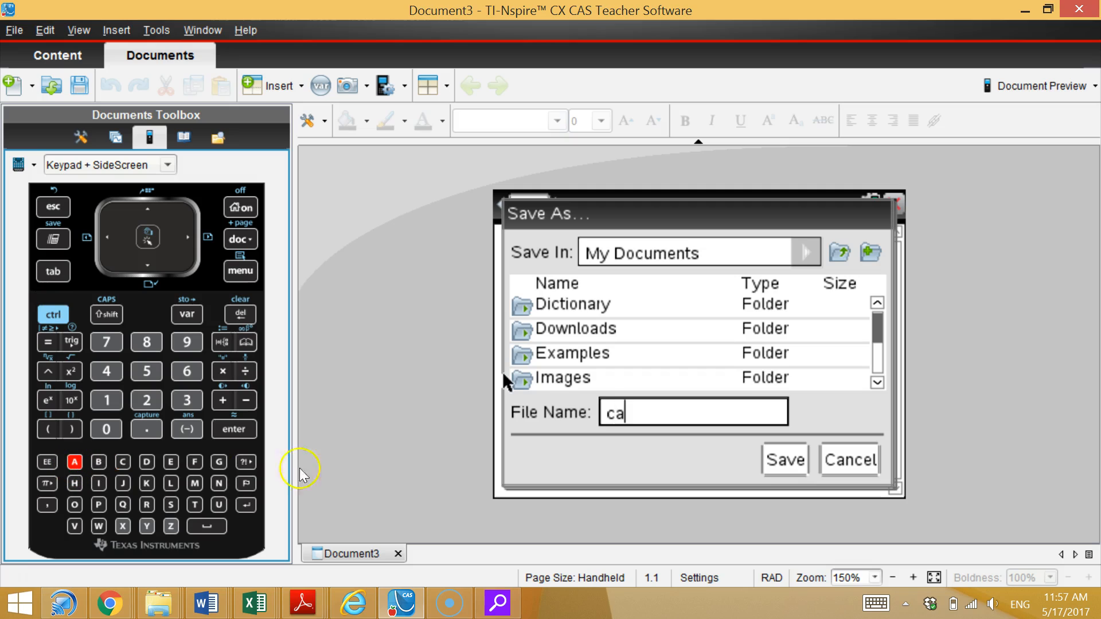
pyautogui.click(172, 485)
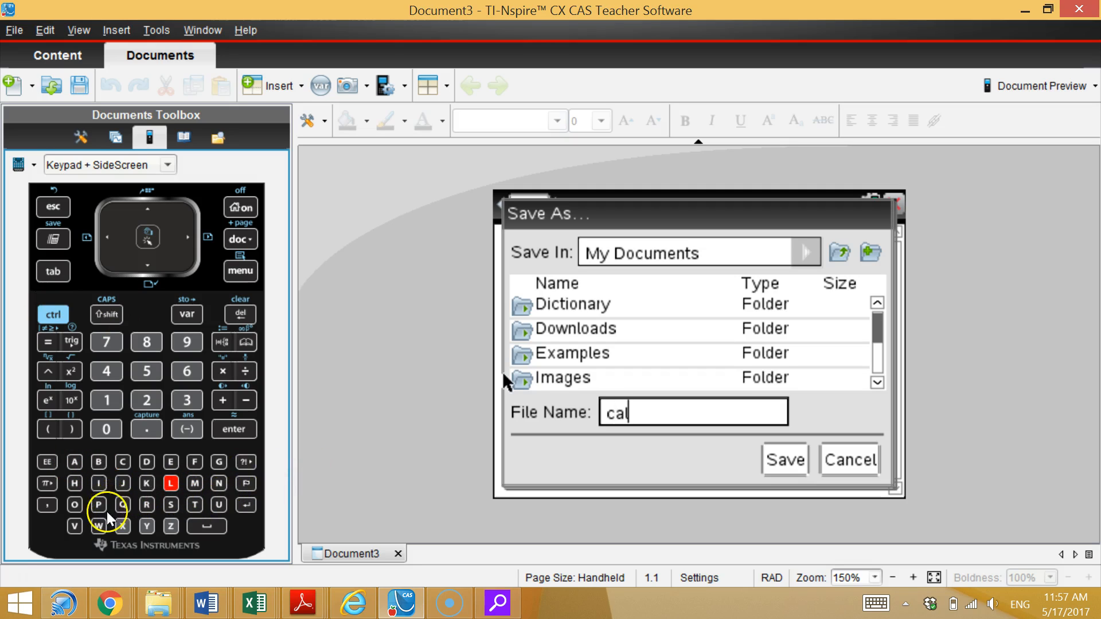
pyautogui.click(123, 463)
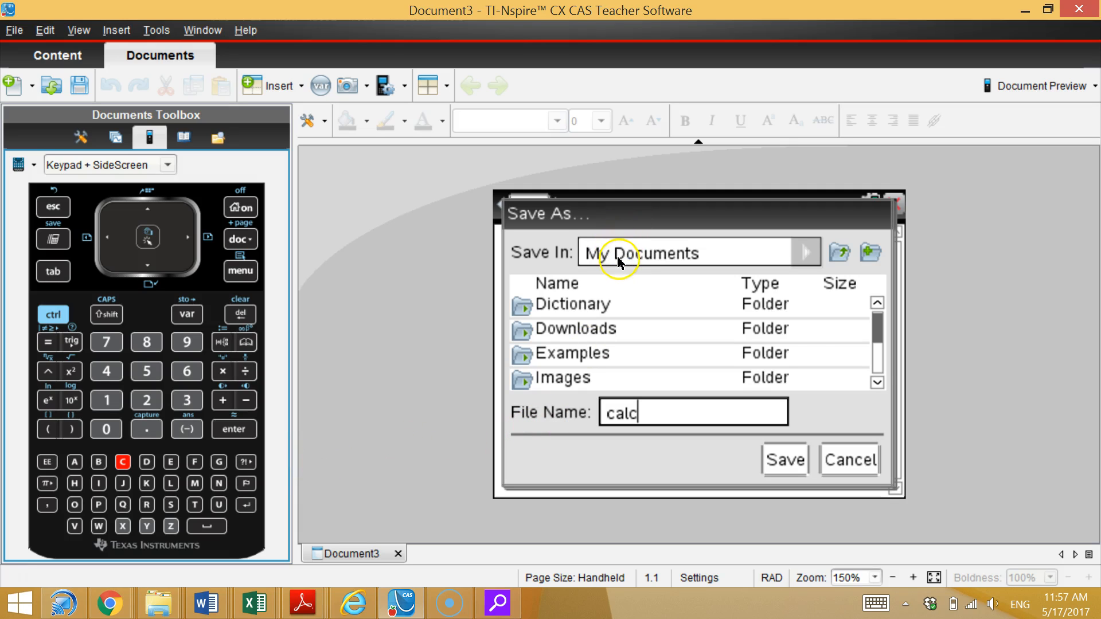
pyautogui.moveTo(878, 325); pyautogui.dragTo(883, 355)
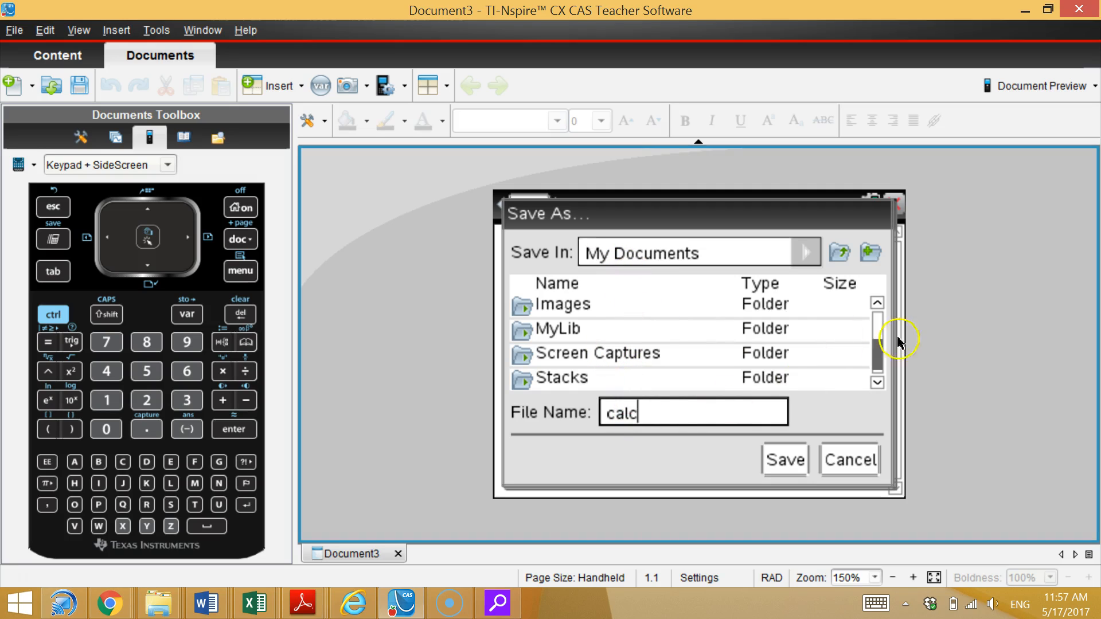
pyautogui.moveTo(877, 352); pyautogui.dragTo(881, 318)
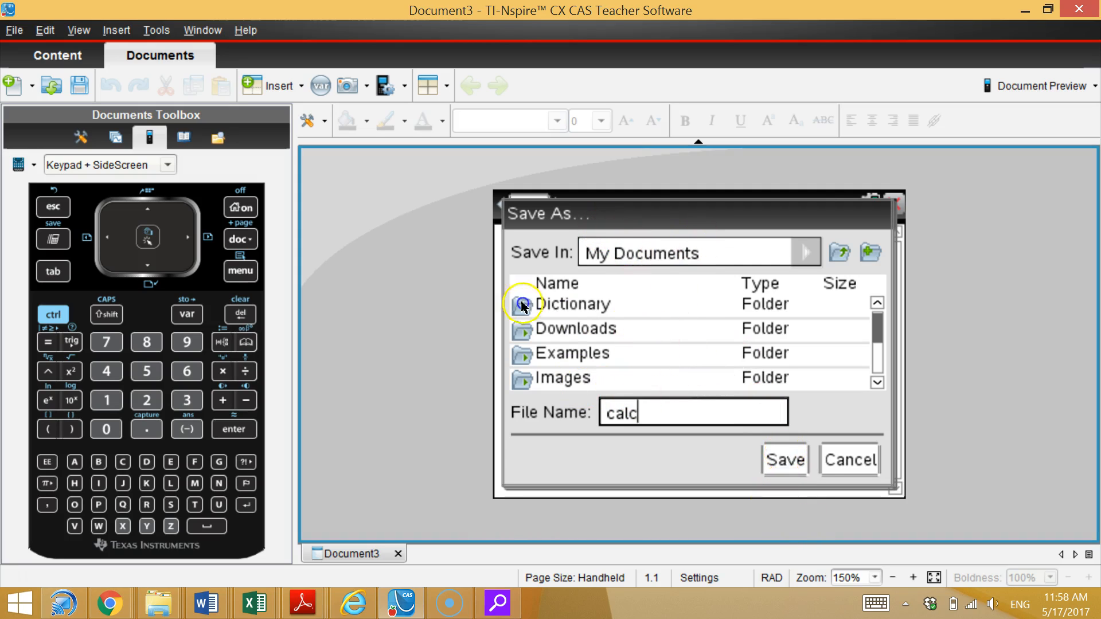
pyautogui.click(785, 459)
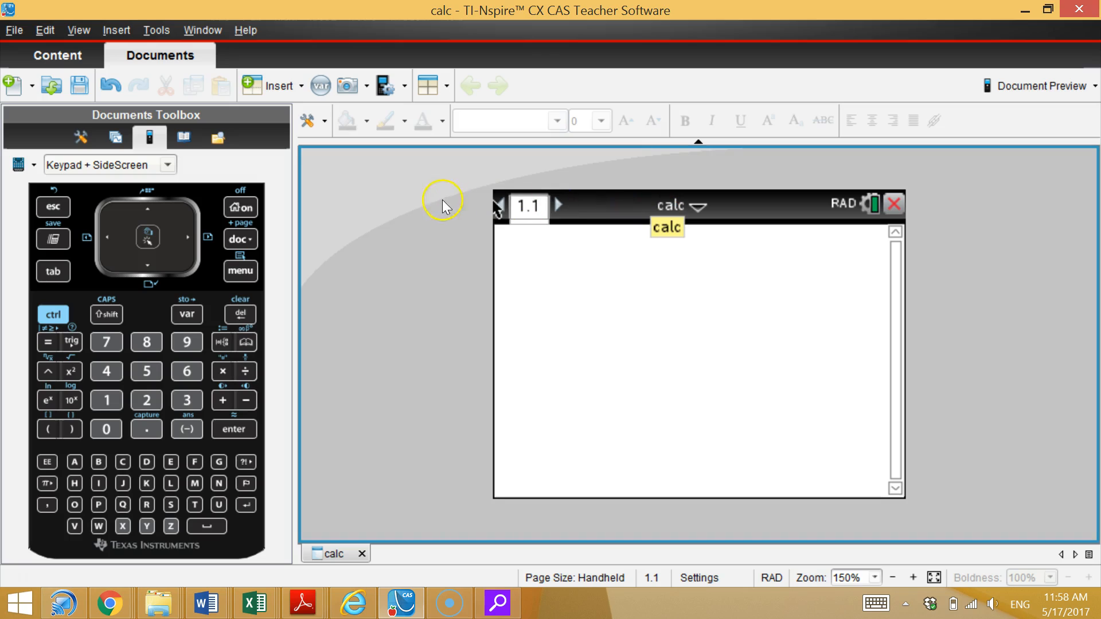
# Return to the home screen and view the list of recent documents
pyautogui.click(247, 208)
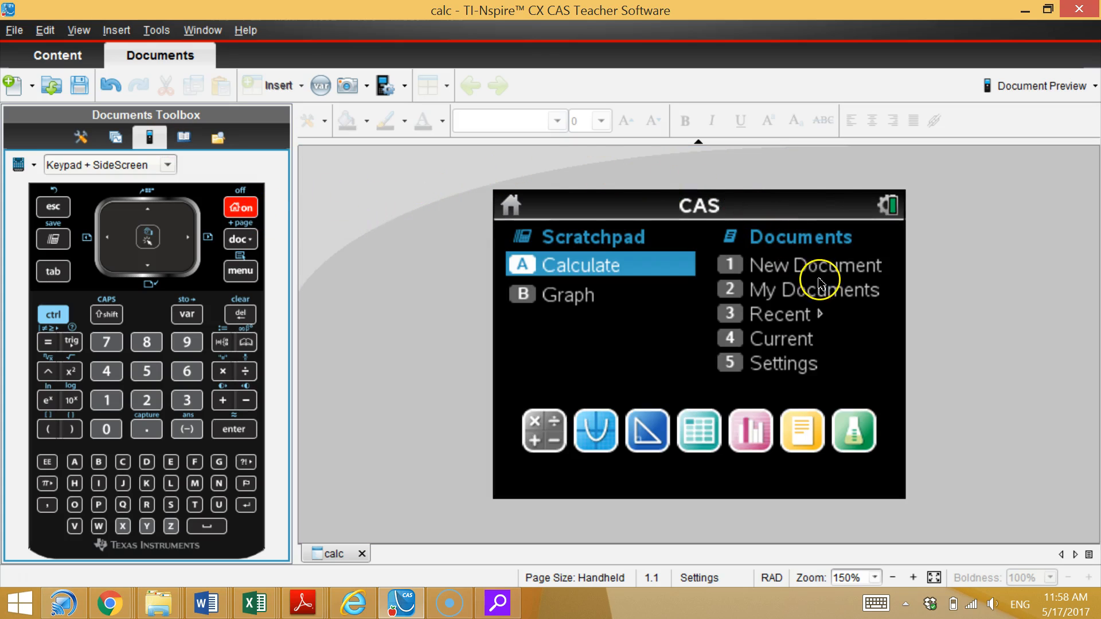
pyautogui.click(801, 327)
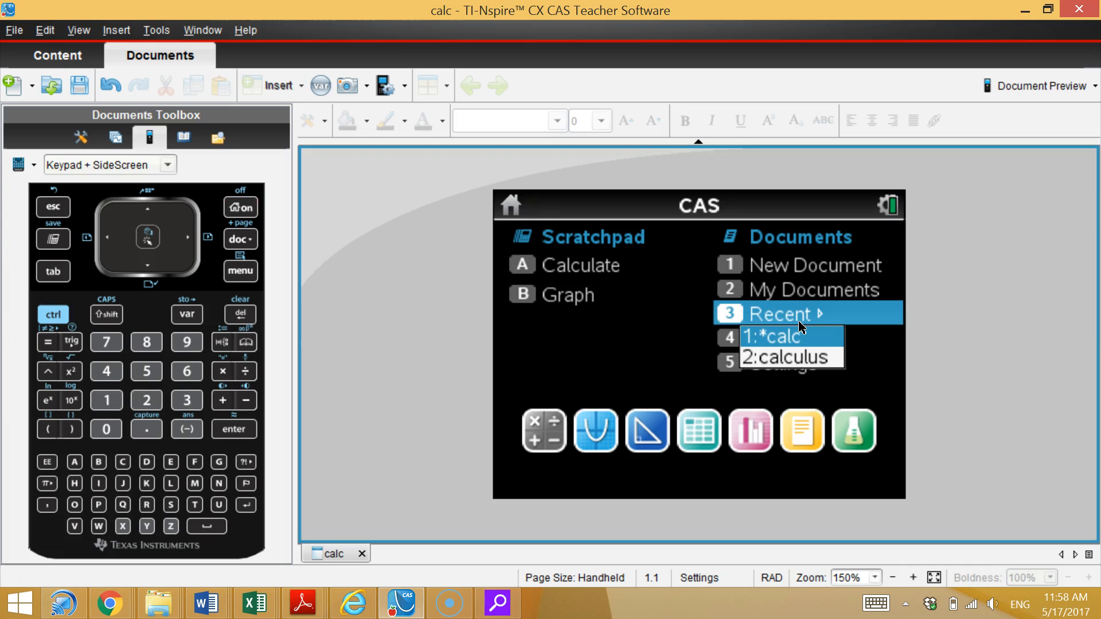
pyautogui.click(799, 337)
pyautogui.click(771, 337)
pyautogui.click(697, 292)
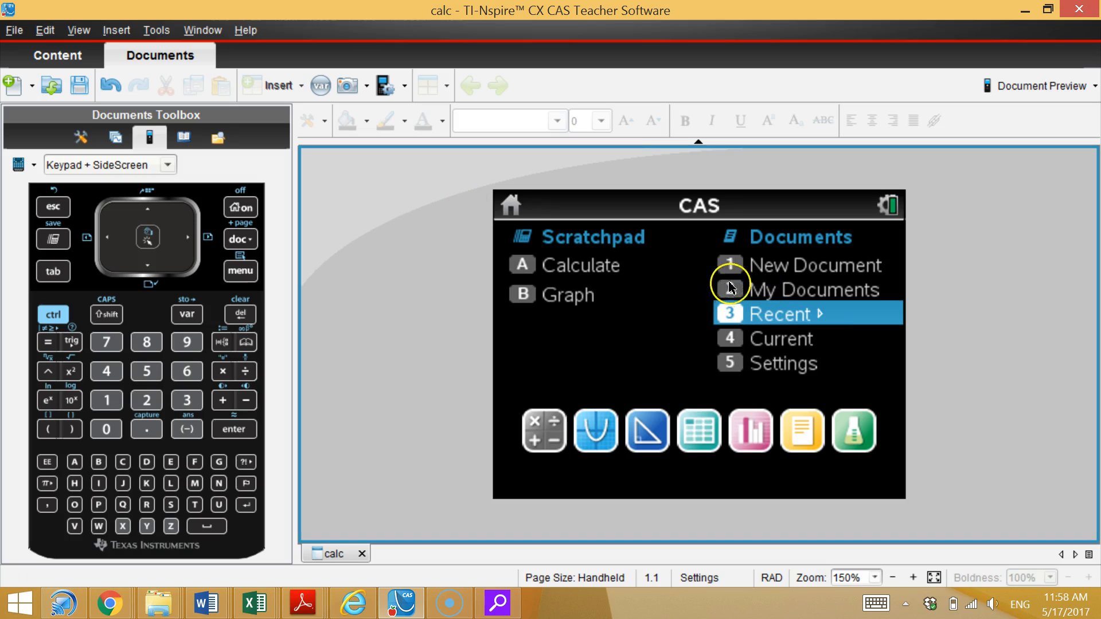
# Open the calc file from the My Documents folder
pyautogui.click(728, 290)
pyautogui.moveTo(898, 331); pyautogui.dragTo(898, 359)
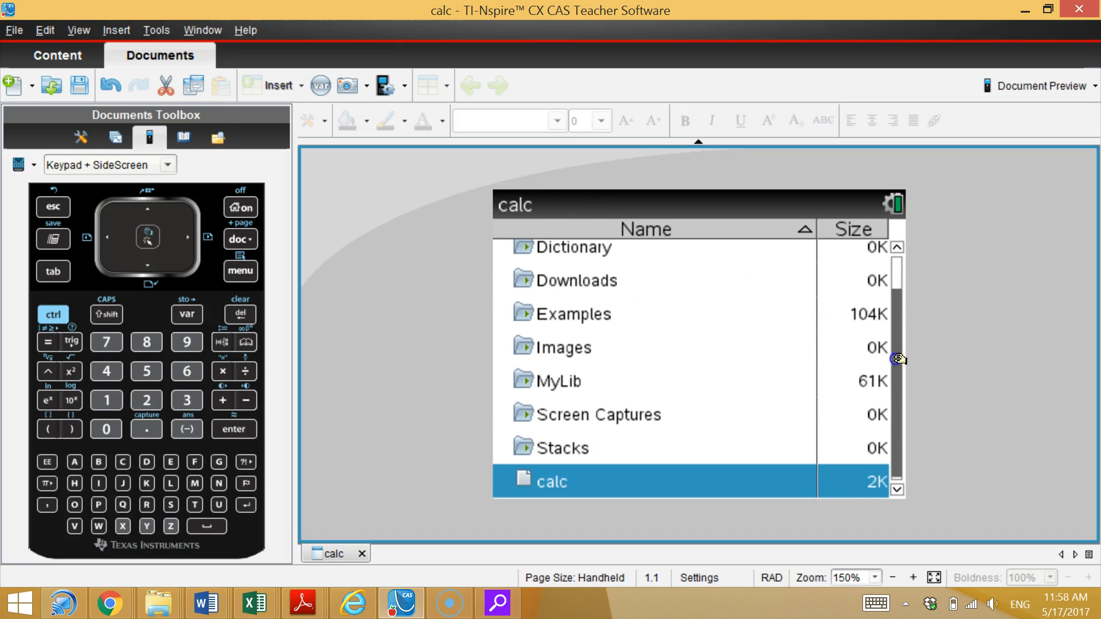
pyautogui.doubleClick(591, 483)
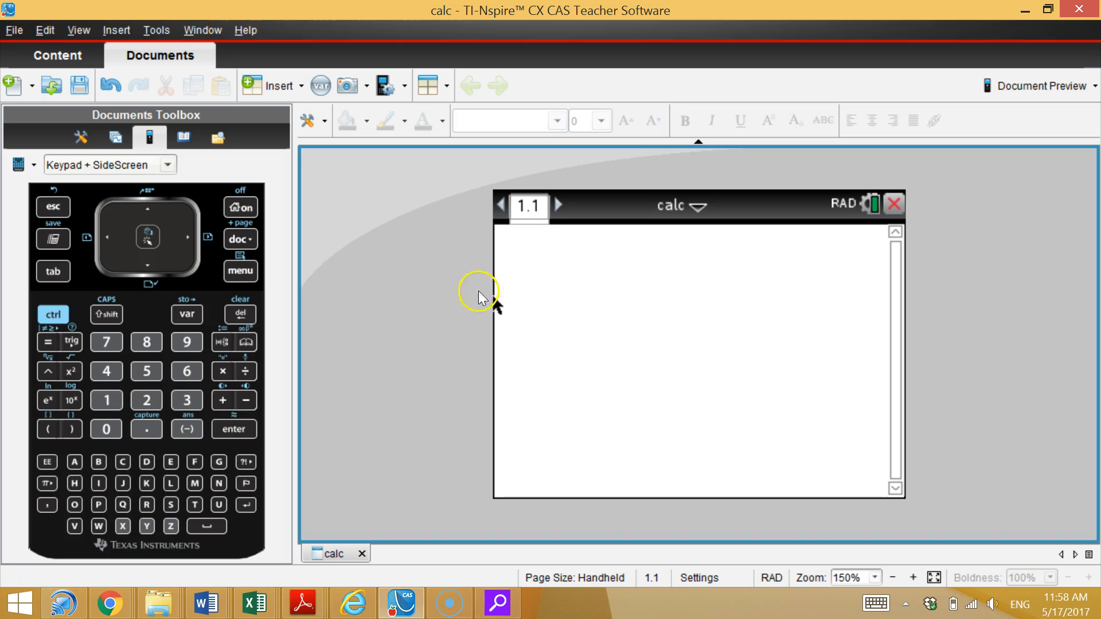
# Look over the document options and the Calculator tool categories for the calc document
pyautogui.click(241, 237)
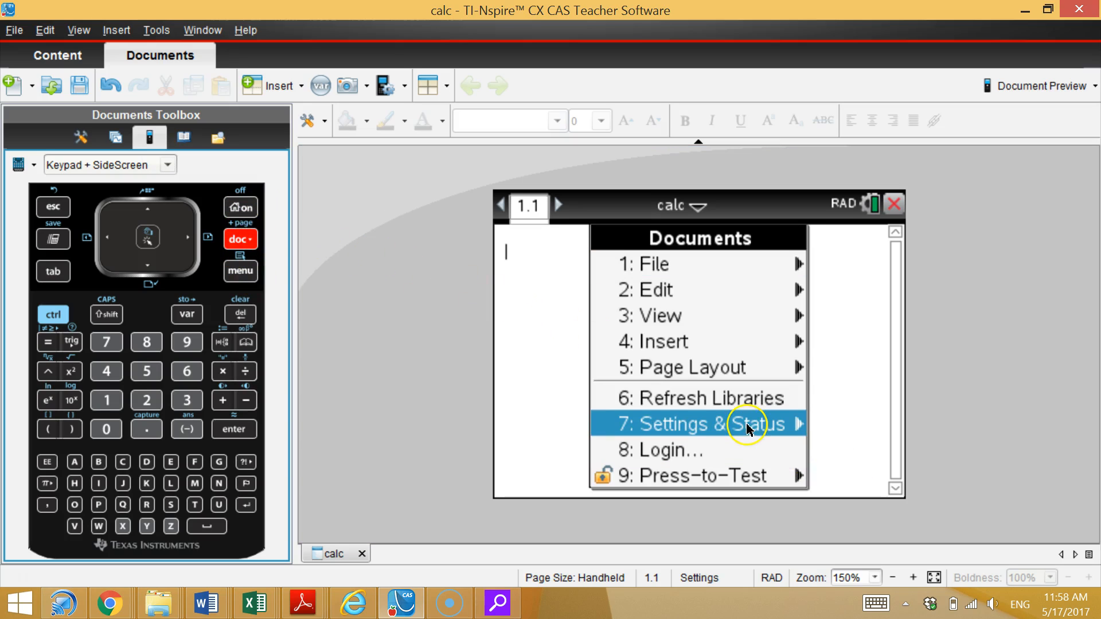
pyautogui.click(238, 271)
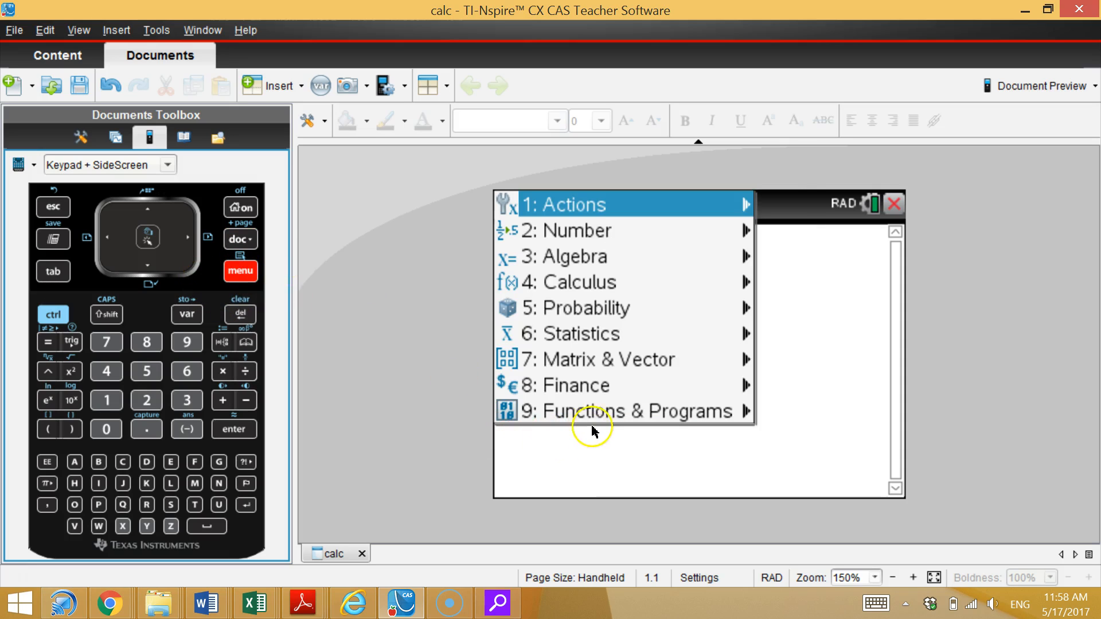
# Open the Document Settings of the calc document
pyautogui.click(248, 241)
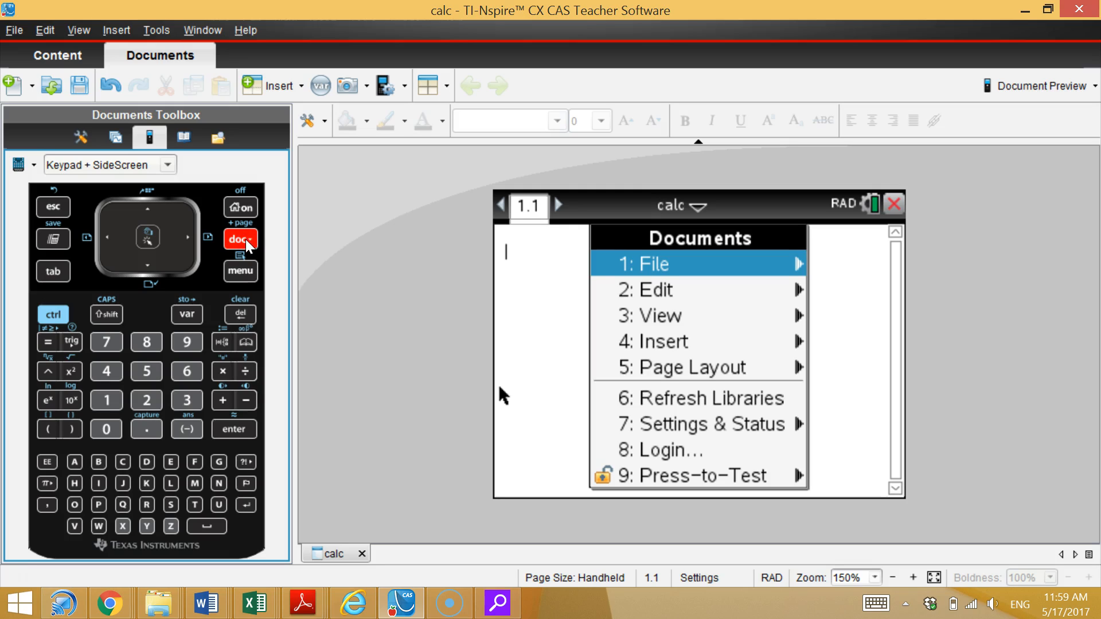
pyautogui.moveTo(658, 423)
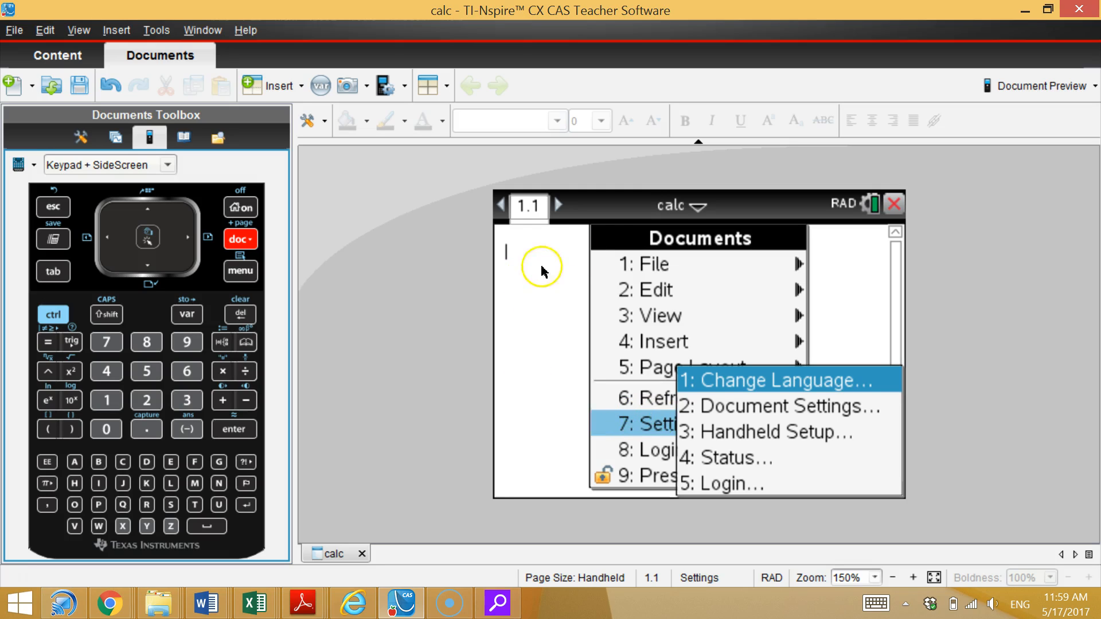
pyautogui.click(163, 163)
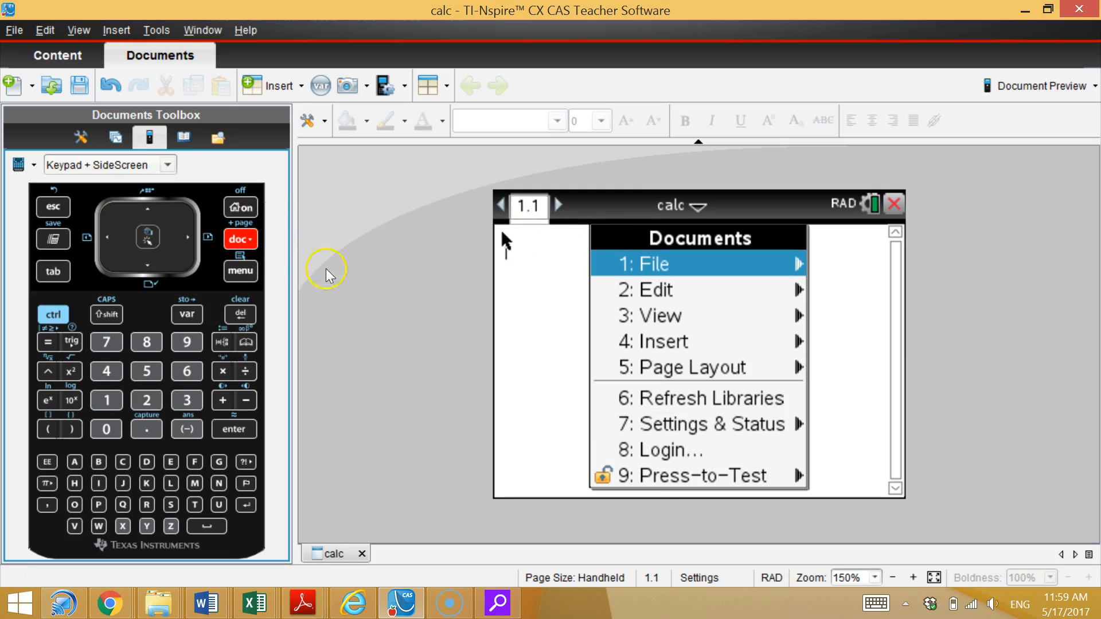
pyautogui.click(162, 265)
pyautogui.click(162, 265)
pyautogui.click(162, 265)
pyautogui.click(162, 265)
pyautogui.click(161, 265)
pyautogui.click(162, 265)
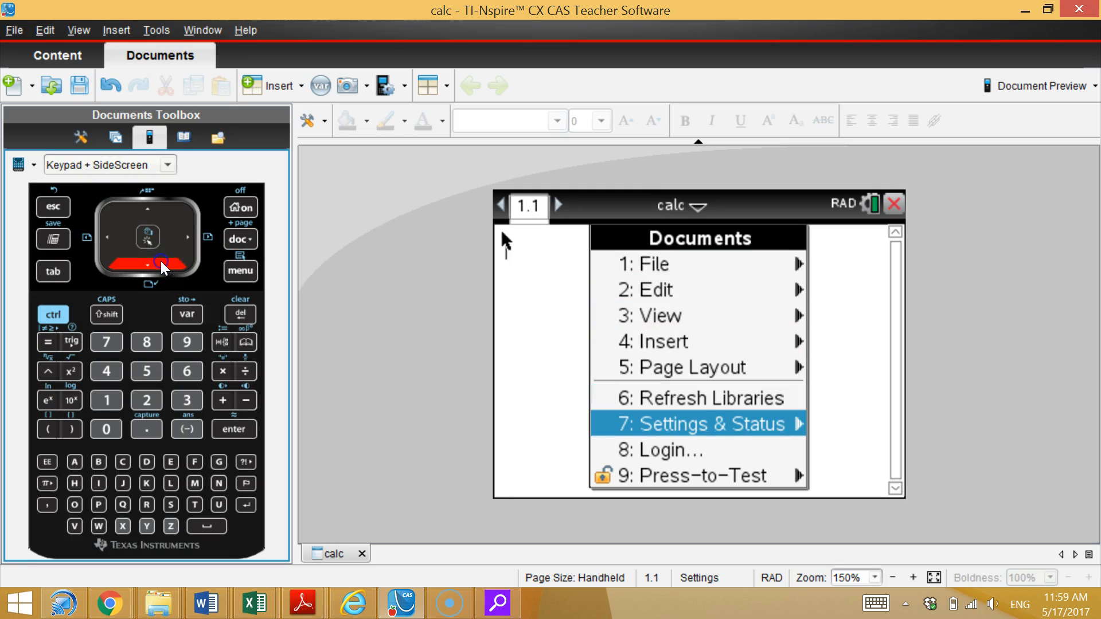
pyautogui.click(191, 244)
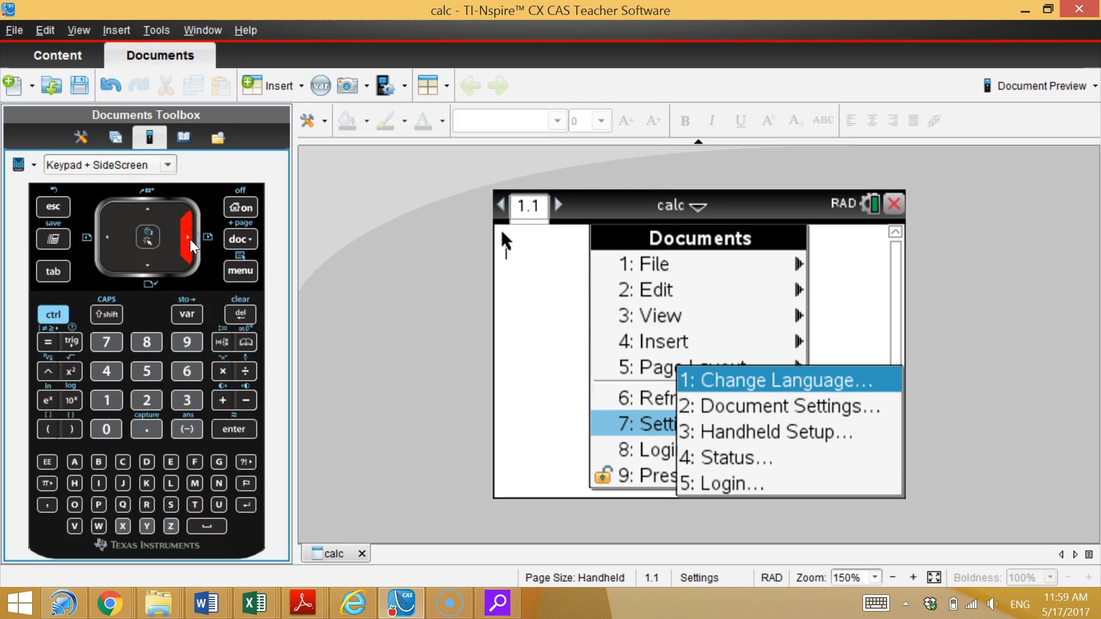
pyautogui.click(147, 266)
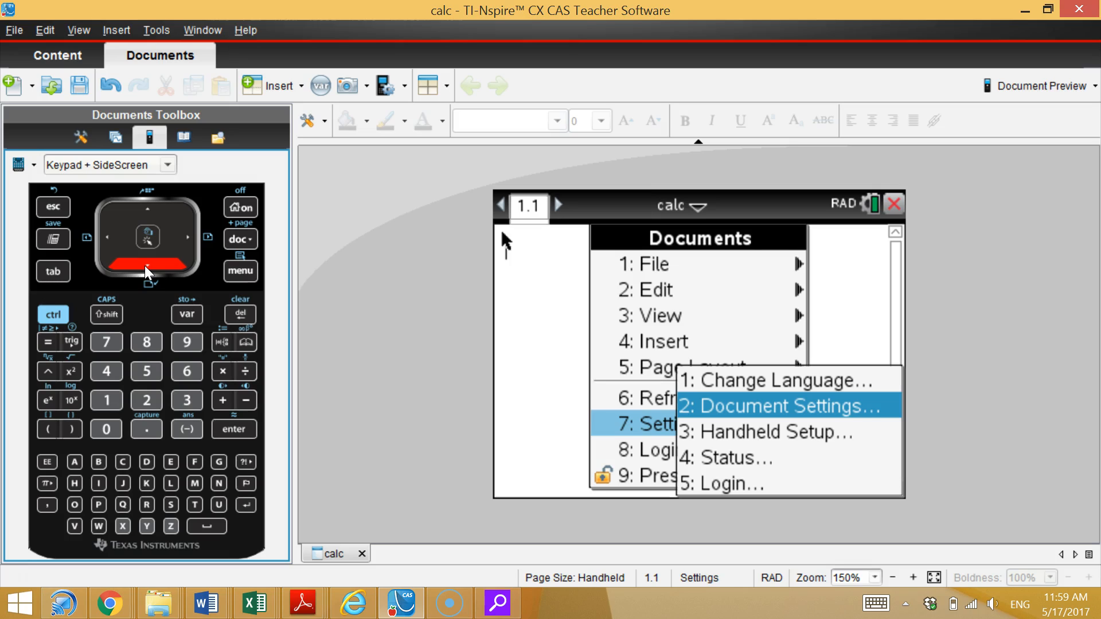
pyautogui.press('2')
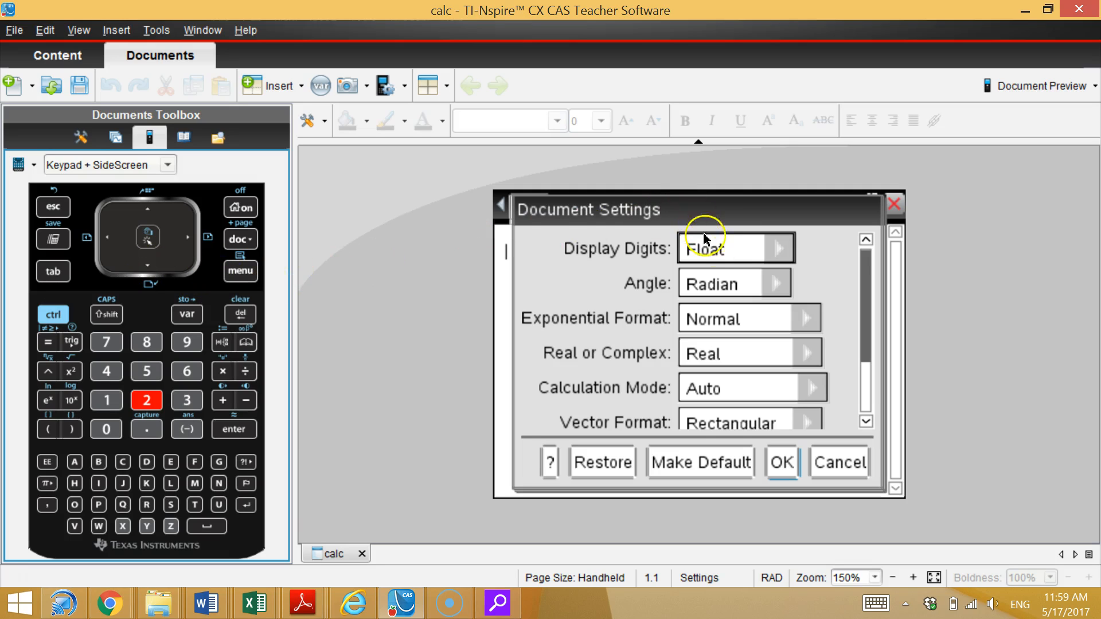
# Examine the available Display Digits options in the document settings and keep Float selected
pyautogui.click(724, 253)
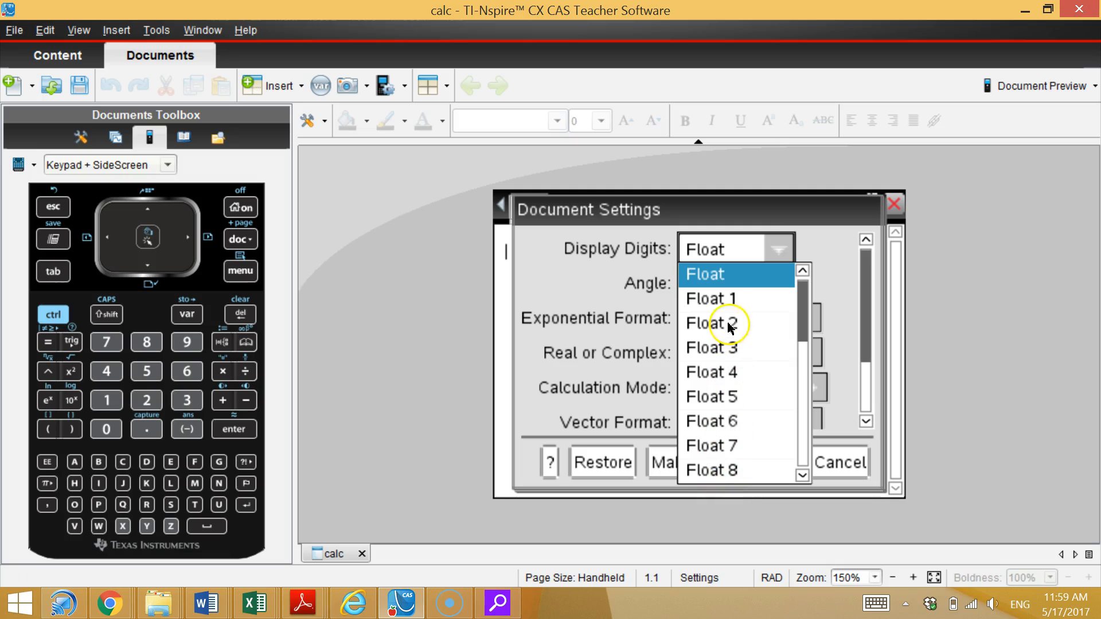
pyautogui.moveTo(798, 319); pyautogui.dragTo(785, 276)
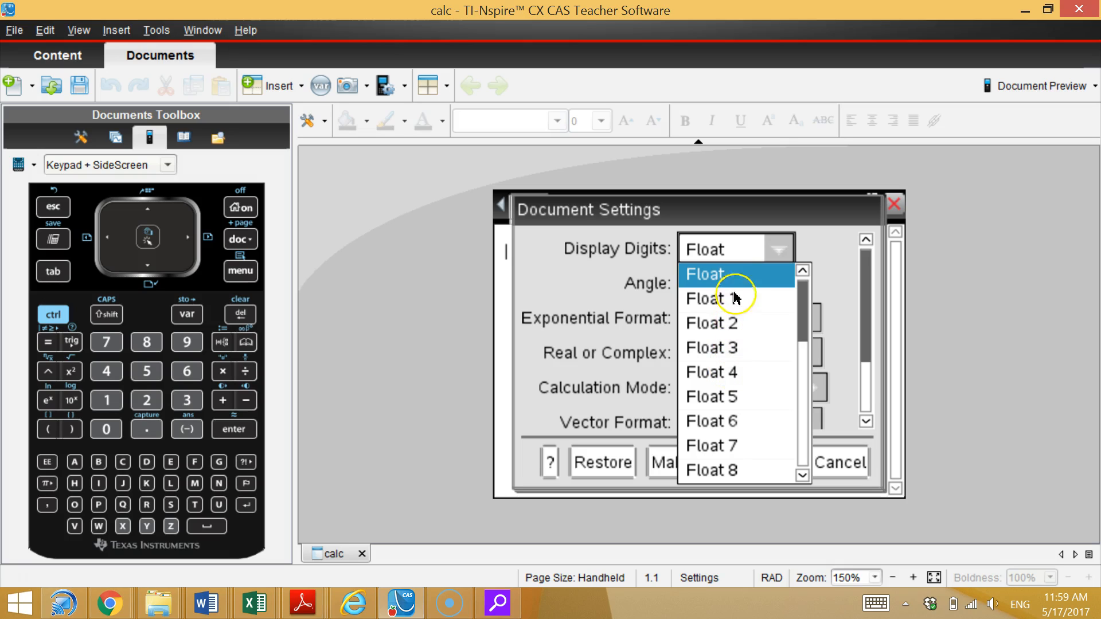
pyautogui.click(743, 276)
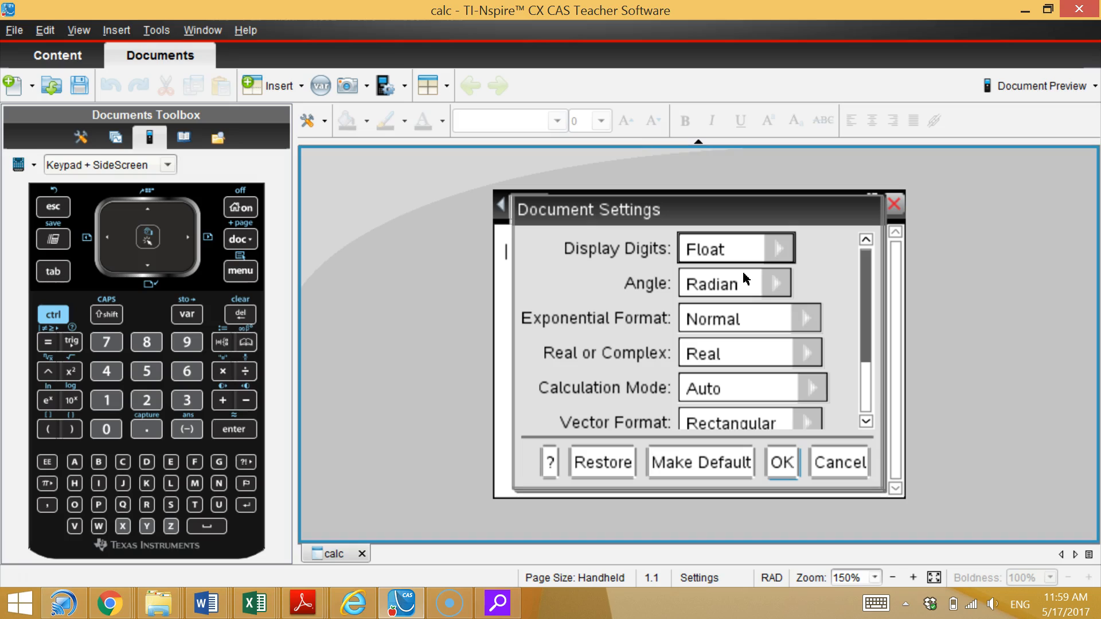
pyautogui.click(743, 254)
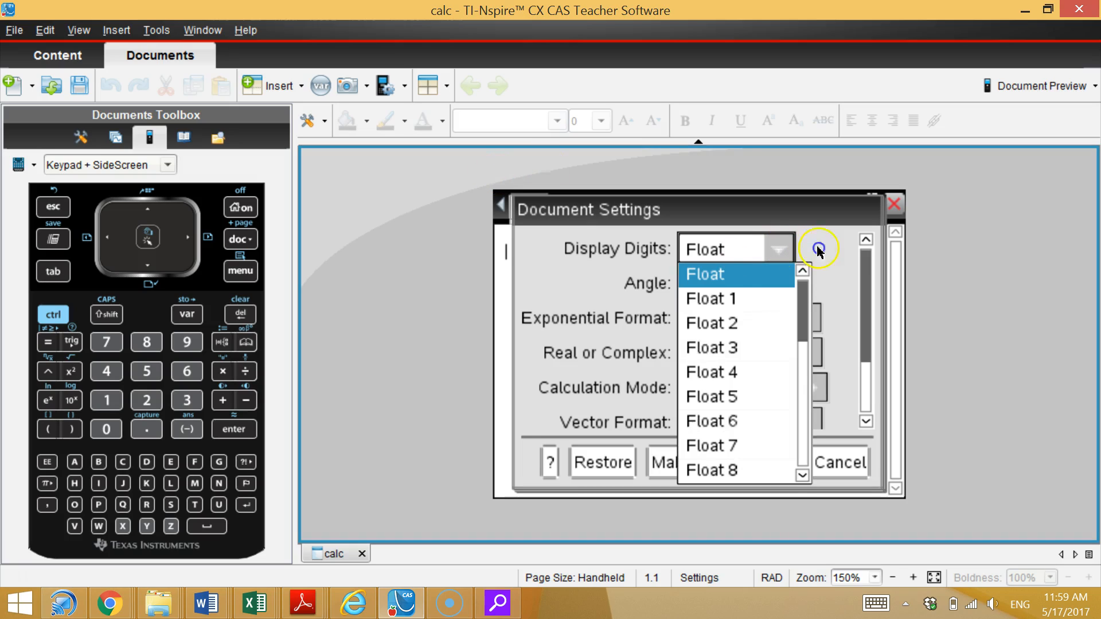
pyautogui.click(770, 278)
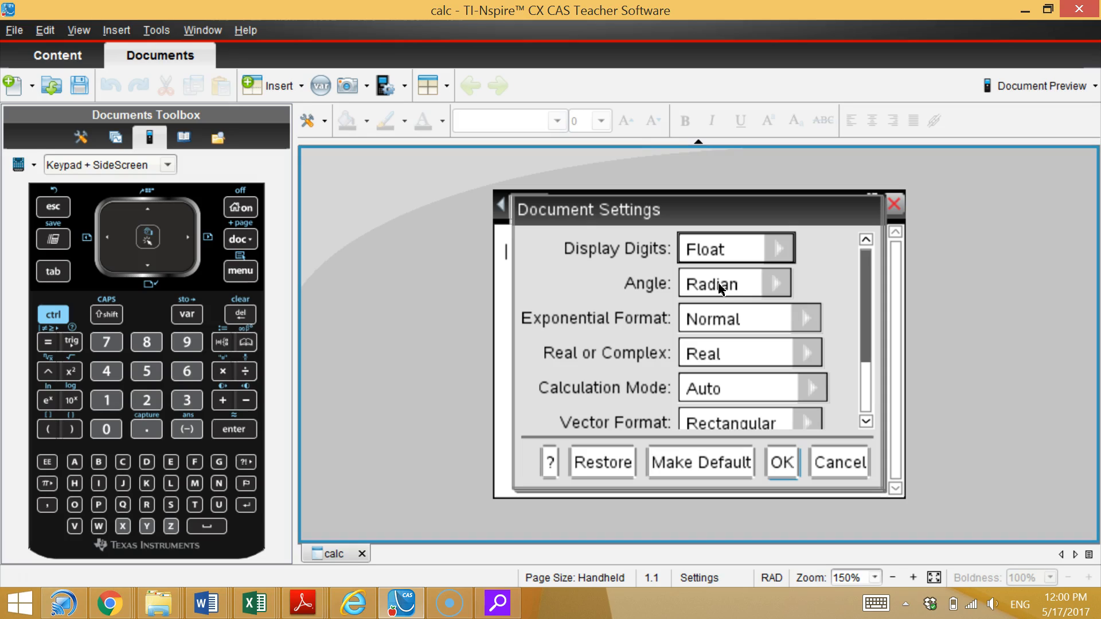
# Review the remaining document settings through Unit System, check the Base options while keeping Decimal, and accept the settings
pyautogui.click(717, 428)
pyautogui.moveTo(866, 317); pyautogui.dragTo(870, 391)
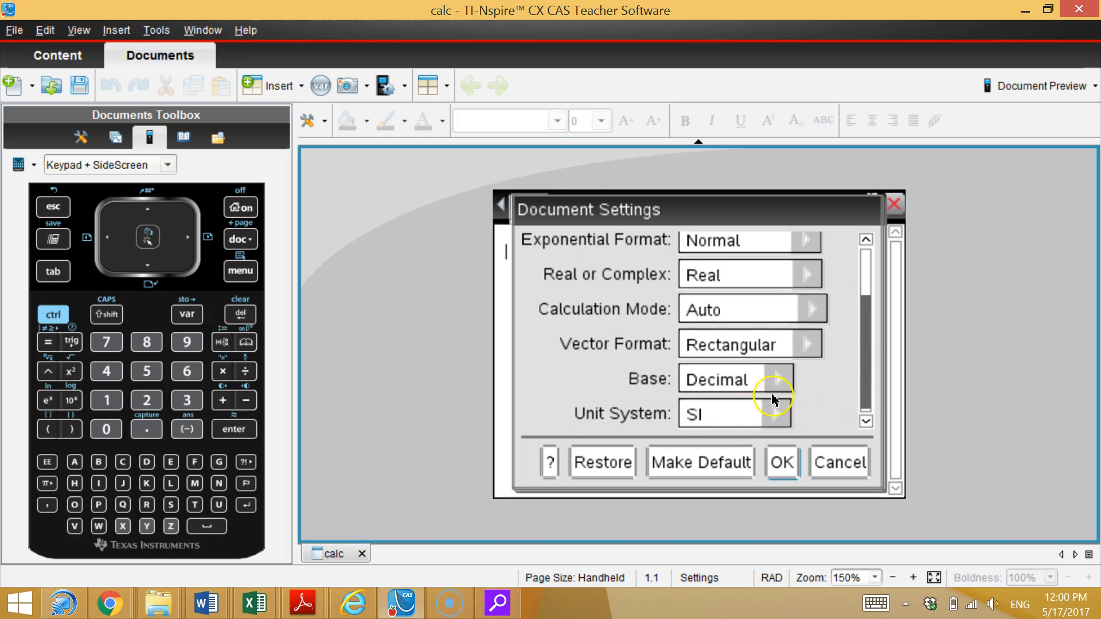
pyautogui.moveTo(869, 392); pyautogui.dragTo(859, 423)
pyautogui.click(777, 378)
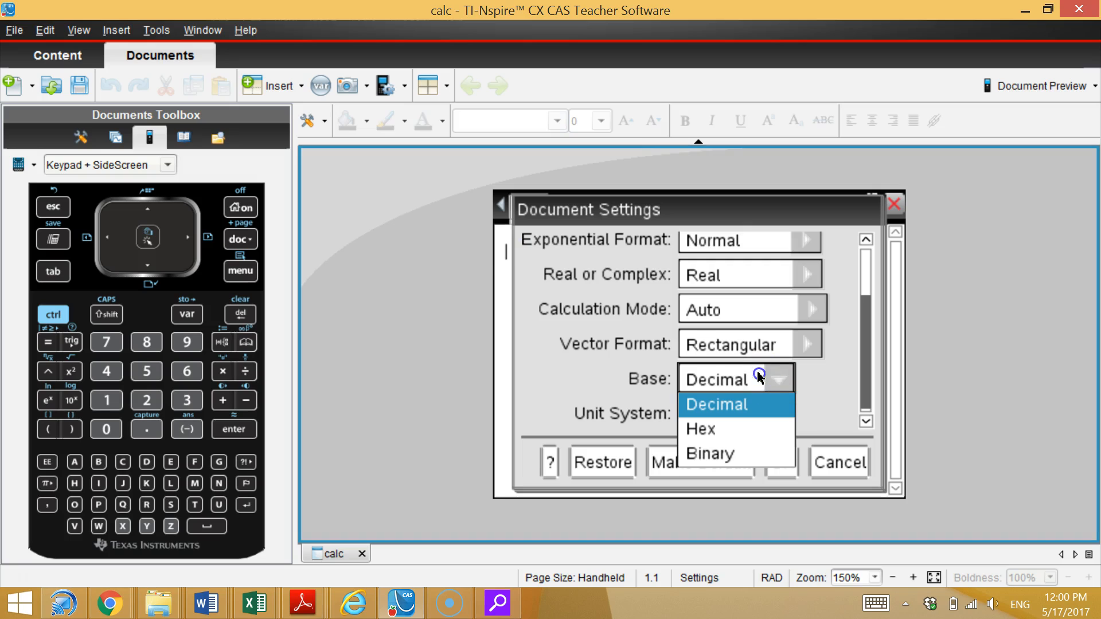
pyautogui.click(758, 377)
pyautogui.moveTo(868, 366); pyautogui.dragTo(860, 284)
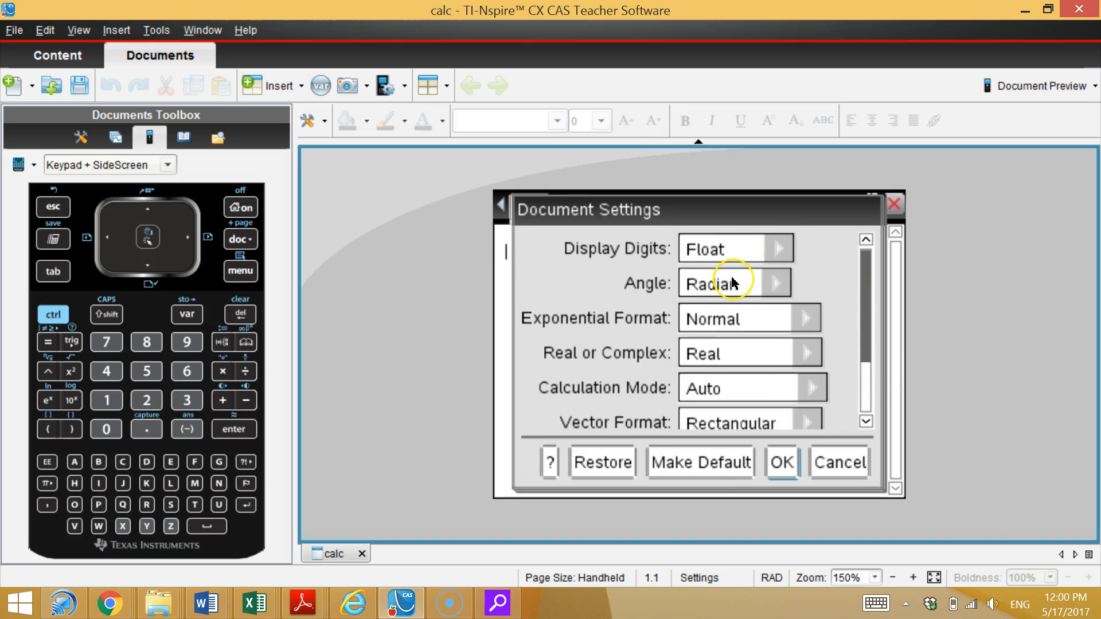
pyautogui.click(782, 464)
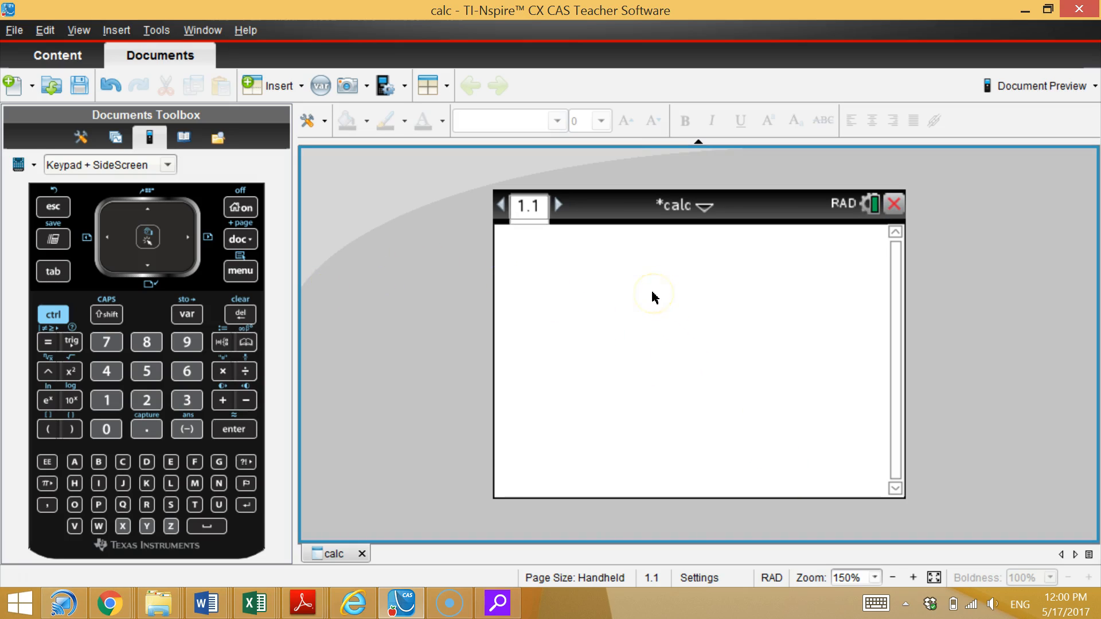
# Evaluate 7/22 on the Calculator page, once as an exact fraction and once as a decimal approximation
pyautogui.write('7/22')
pyautogui.press('Return')
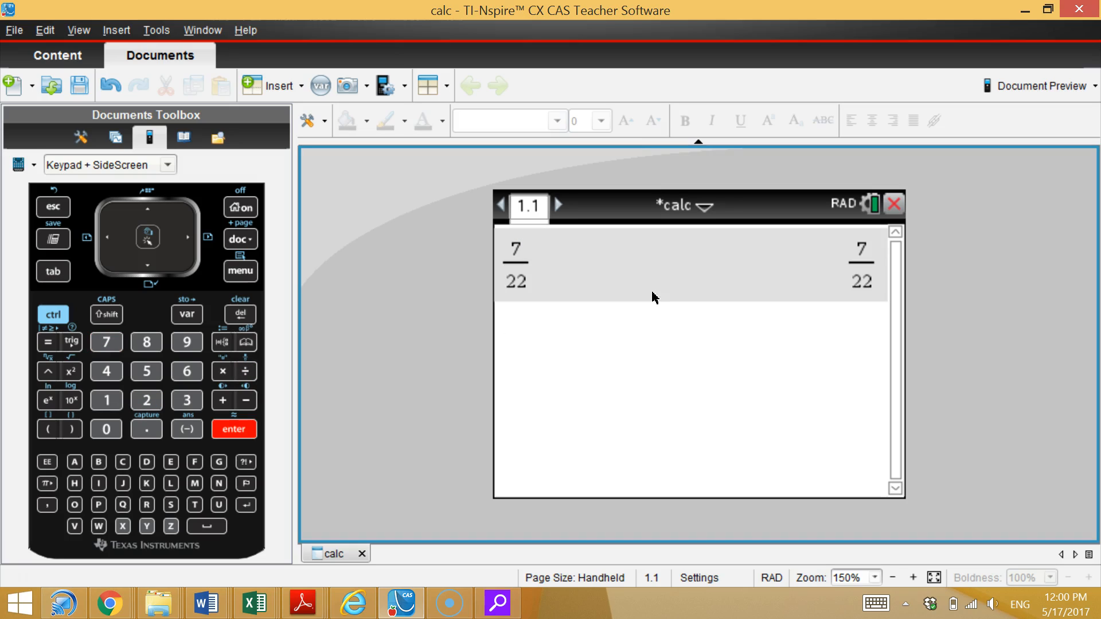
pyautogui.write('7/22')
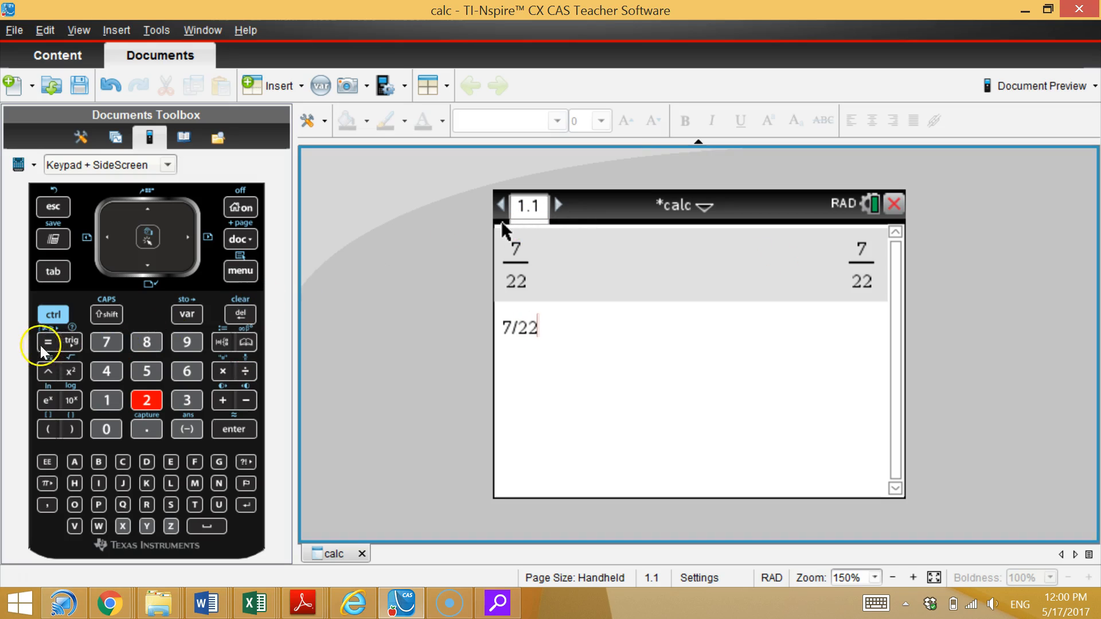
pyautogui.click(53, 316)
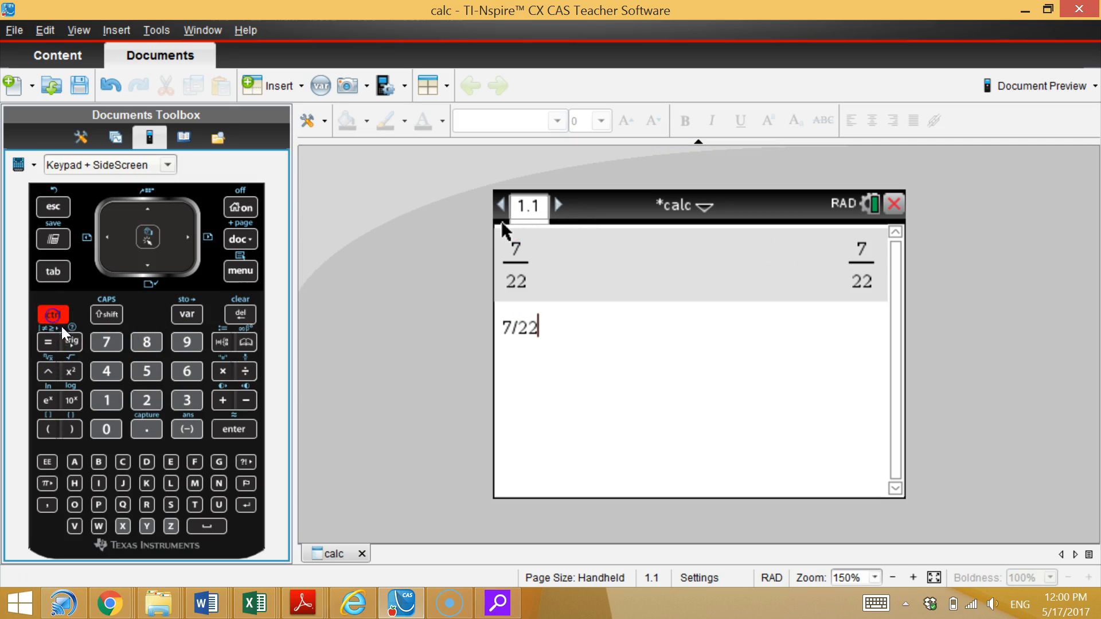
pyautogui.click(231, 425)
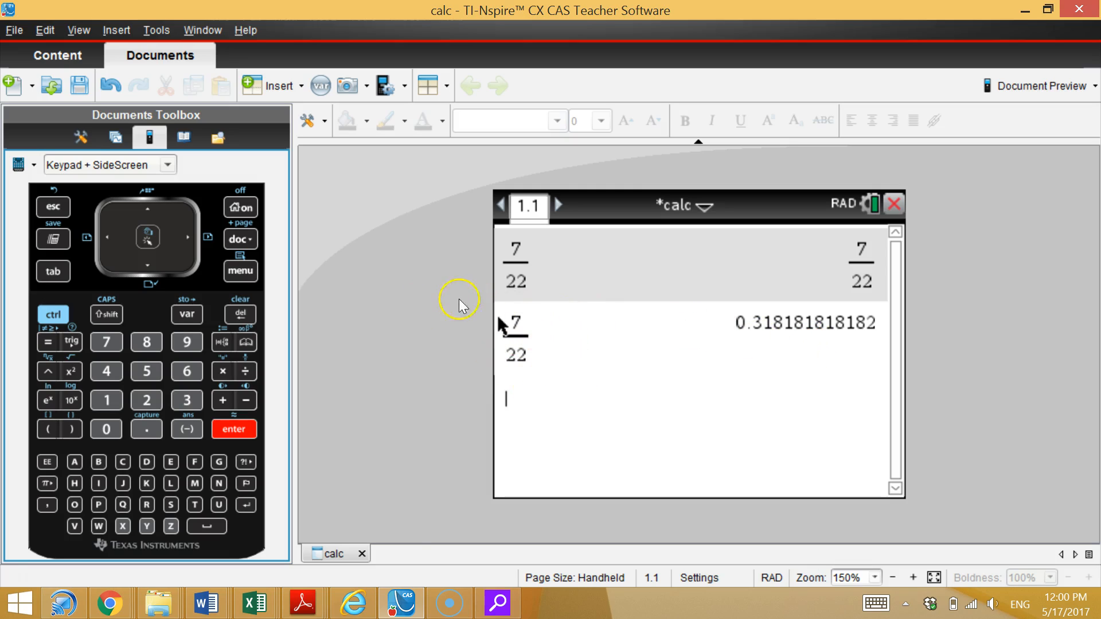
# Return to the home screen, browse the application types, and add a Graphs page to the calc document
pyautogui.click(247, 209)
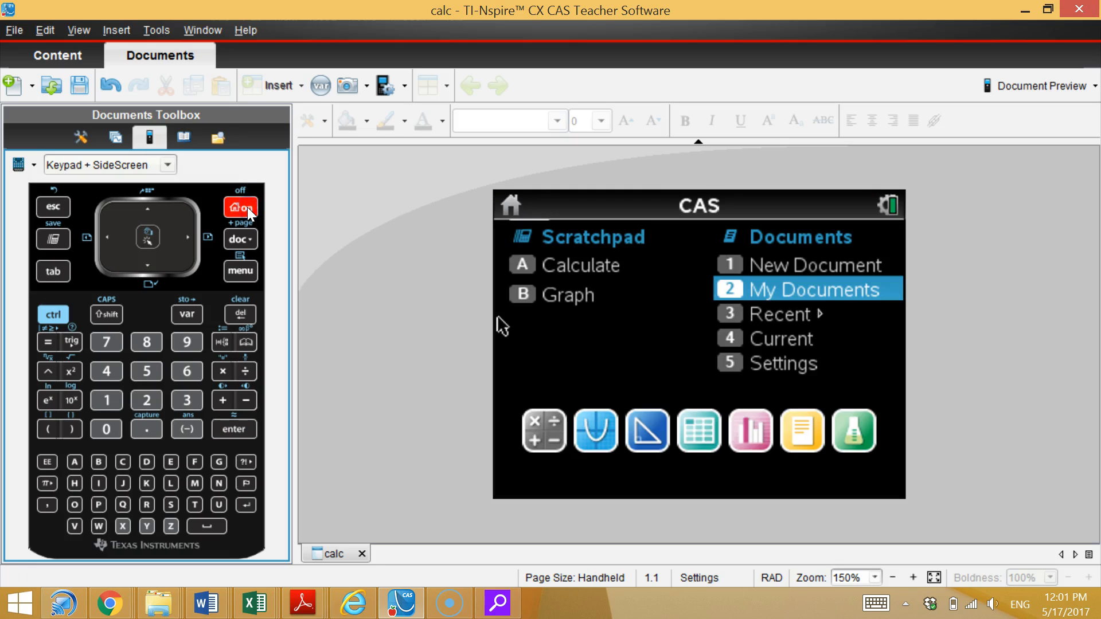
pyautogui.press('Down')
pyautogui.press('Down')
pyautogui.press('Down')
pyautogui.press('Down')
pyautogui.press('Right')
pyautogui.press('Left')
pyautogui.press('Right')
pyautogui.press('Left')
pyautogui.press('Right')
pyautogui.press('Right')
pyautogui.press('Right')
pyautogui.press('Right')
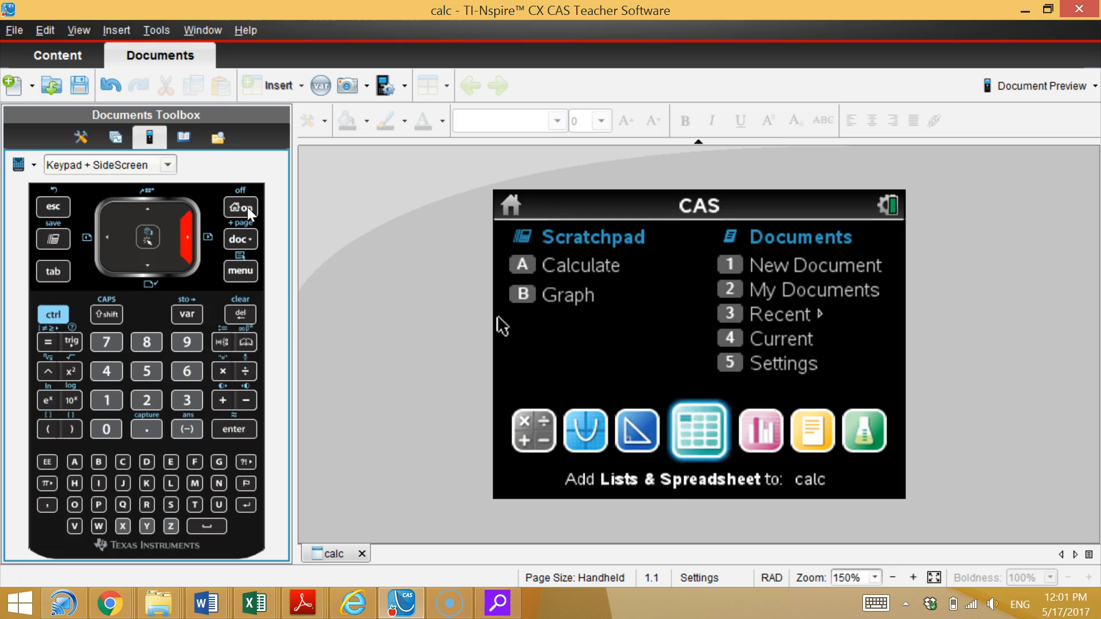
pyautogui.press('Left')
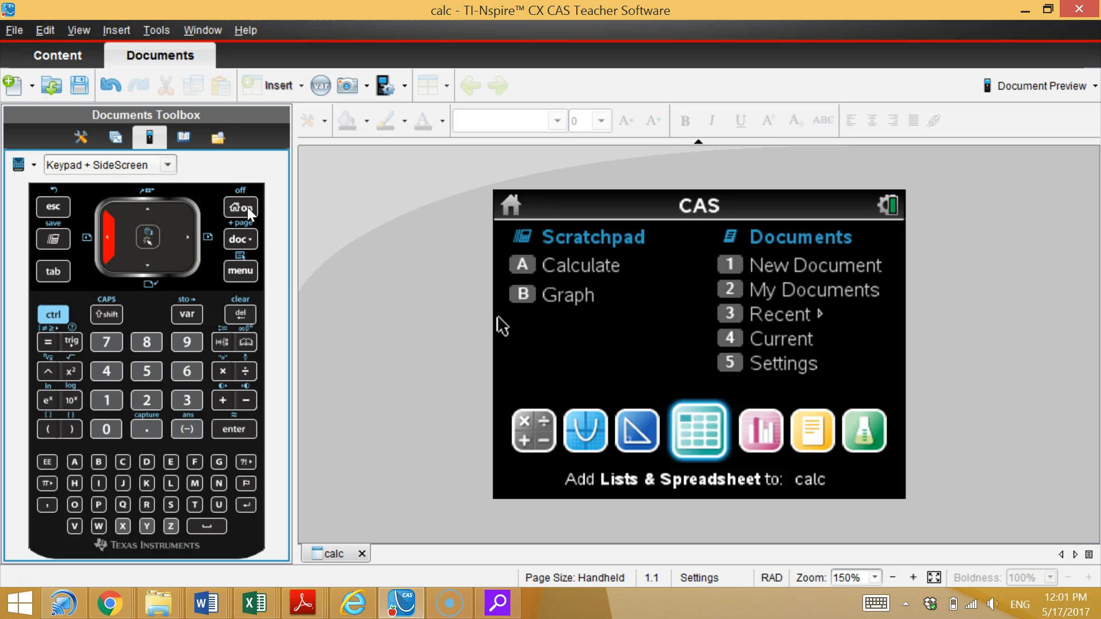
pyautogui.press('Right')
pyautogui.press('Left')
pyautogui.press('Left')
pyautogui.press('Left')
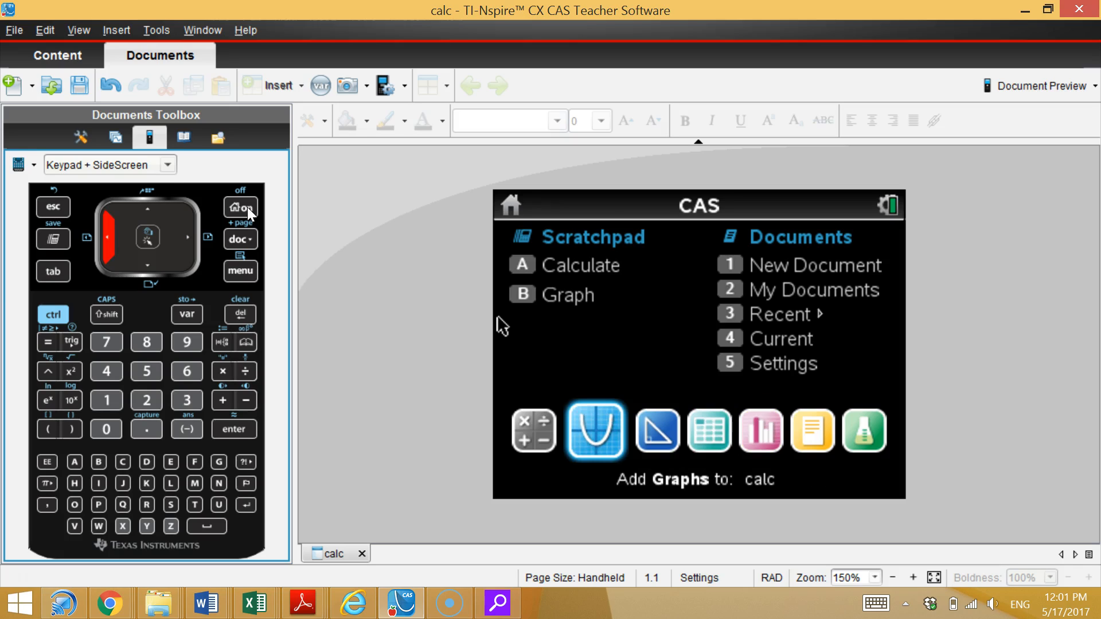
pyautogui.press('Return')
pyautogui.click(576, 212)
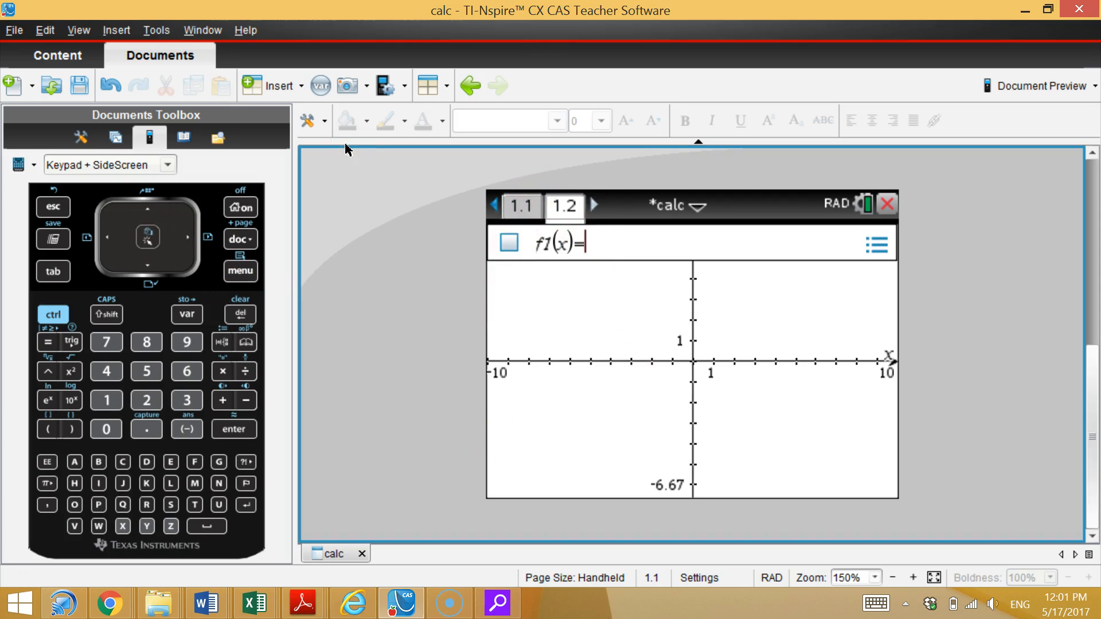
# Switch back and forth between Calculator page 1.1 and Graphs page 1.2, ending on the Calculator page
pyautogui.click(521, 206)
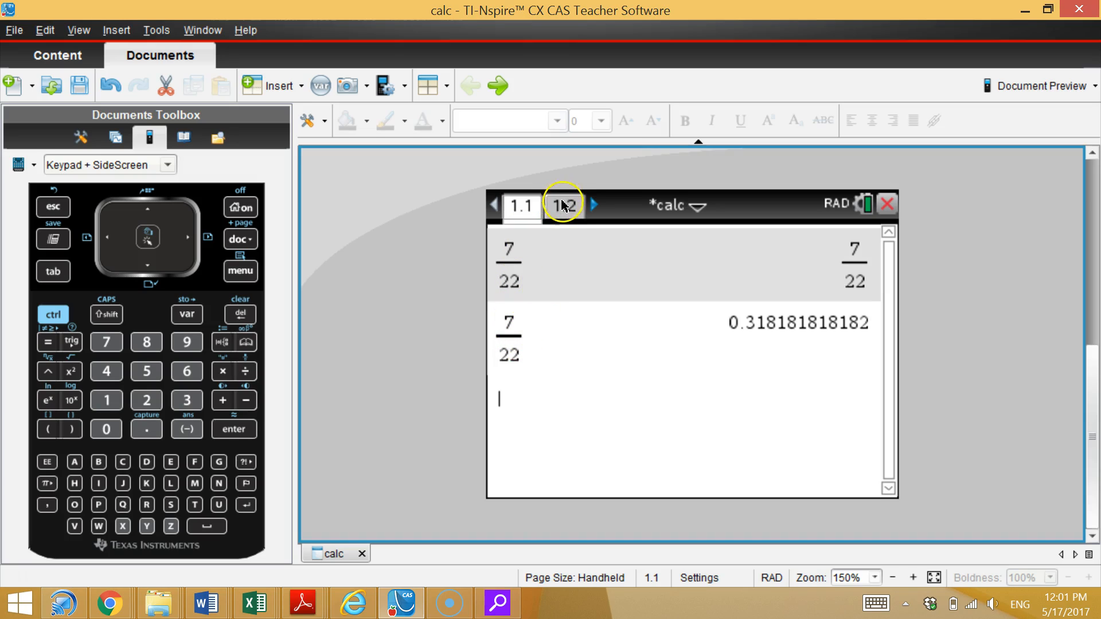
pyautogui.click(564, 207)
pyautogui.click(518, 206)
pyautogui.click(562, 206)
pyautogui.click(523, 206)
pyautogui.click(556, 208)
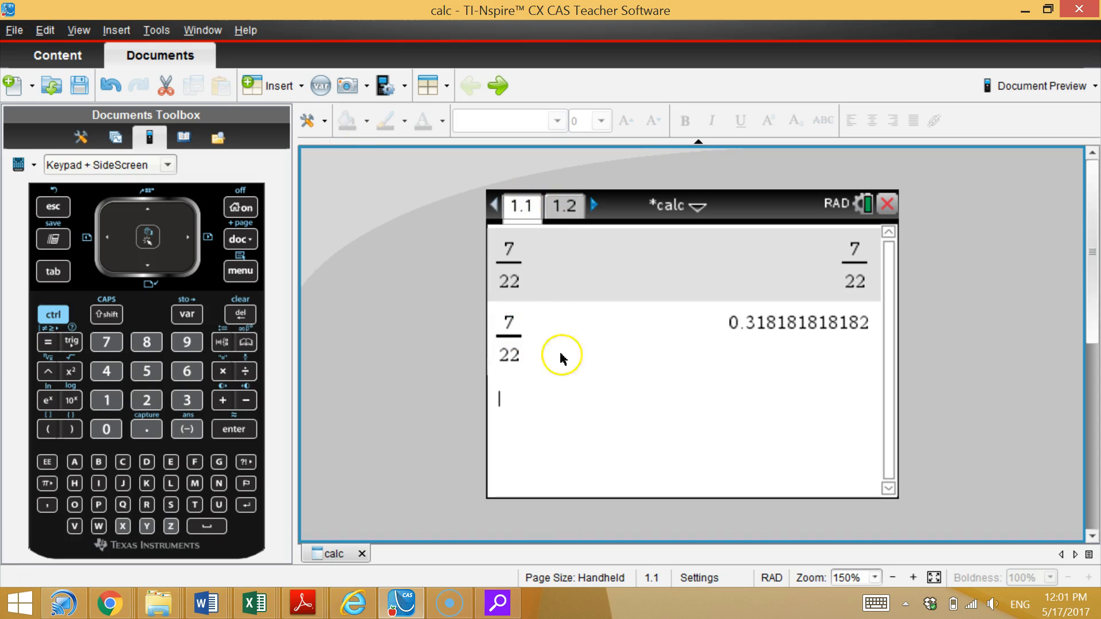
pyautogui.click(567, 206)
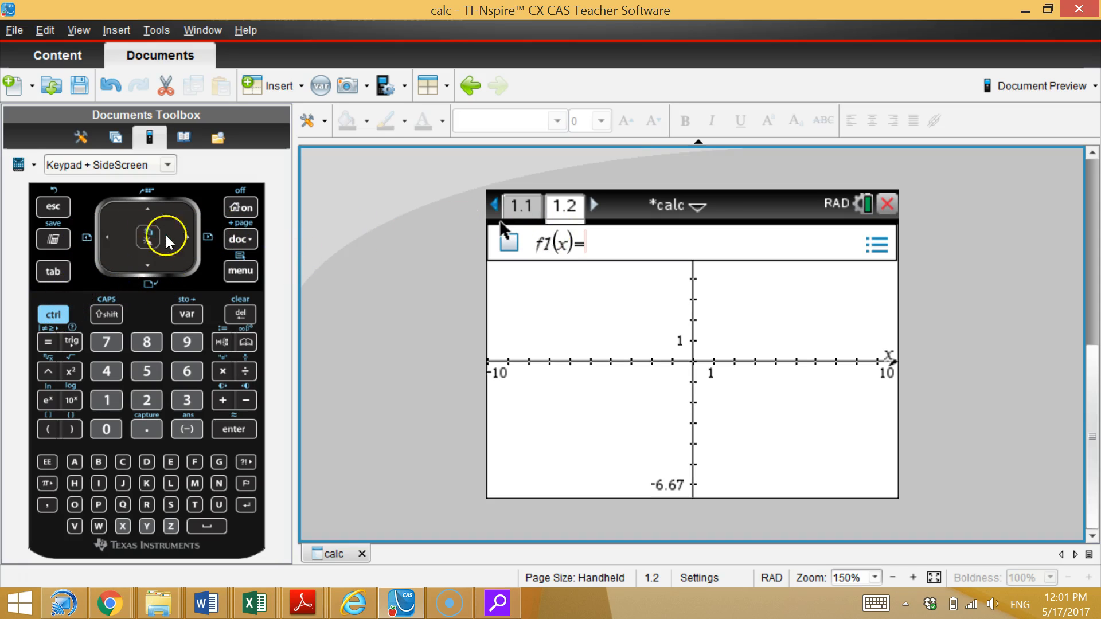
pyautogui.click(53, 314)
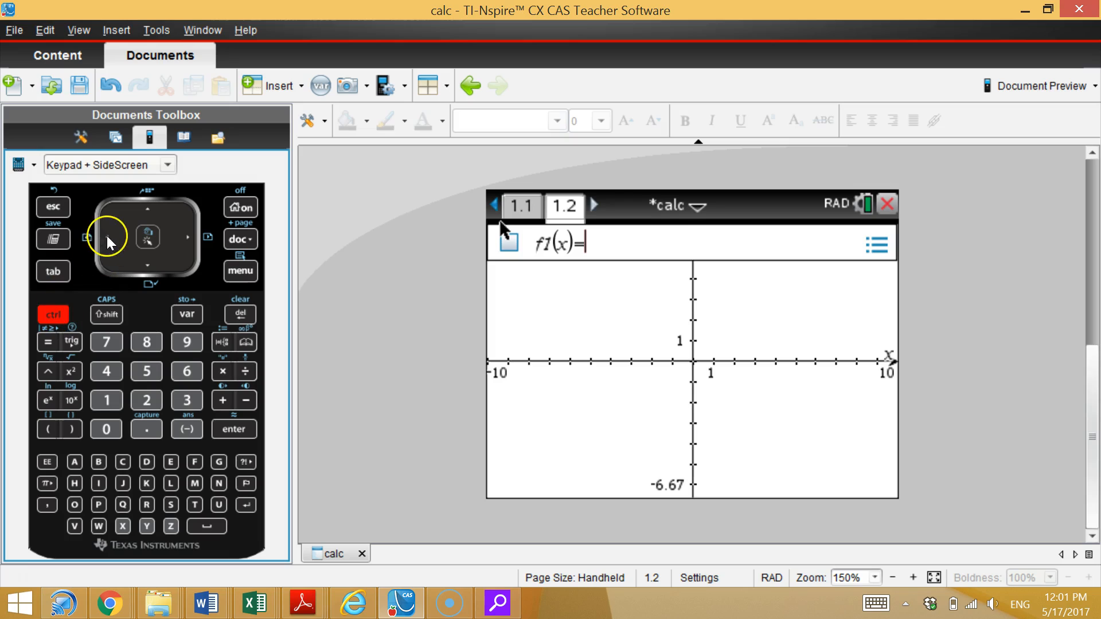
pyautogui.click(106, 237)
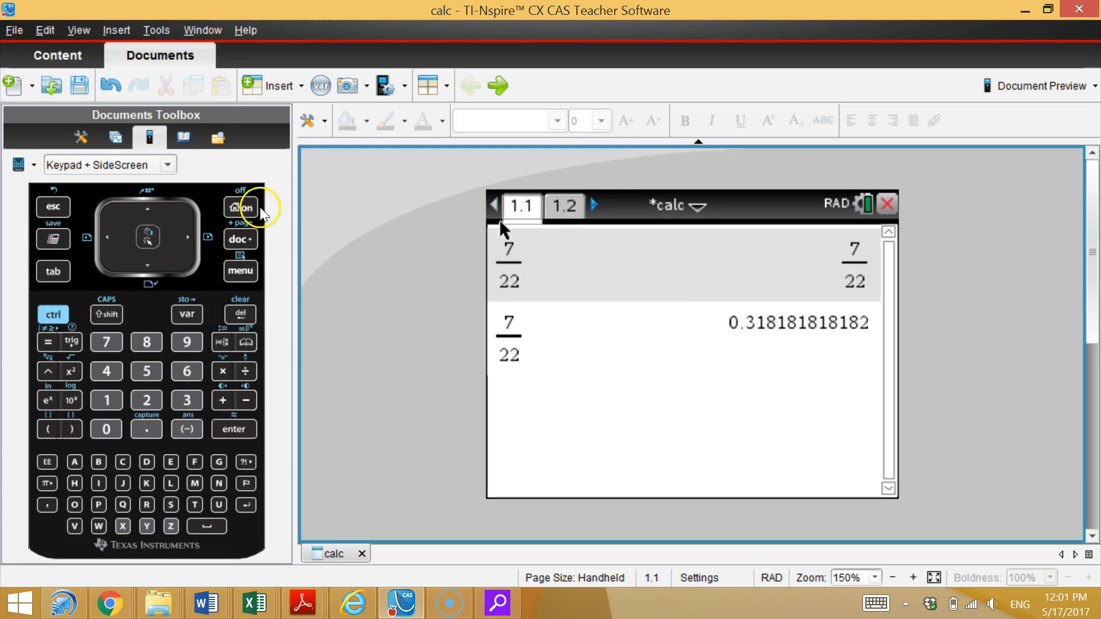
# Add Lists & Spreadsheet, Geometry and Data & Statistics pages to the calc document from the home screen
pyautogui.click(168, 139)
pyautogui.click(241, 207)
pyautogui.click(676, 434)
pyautogui.click(246, 213)
pyautogui.click(637, 428)
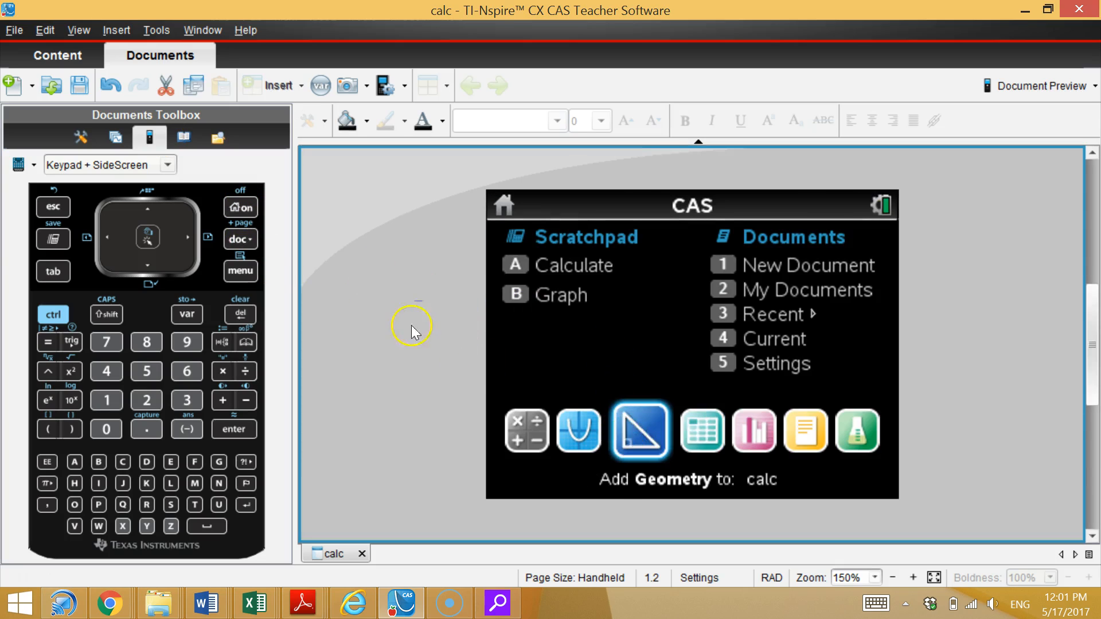
pyautogui.click(740, 416)
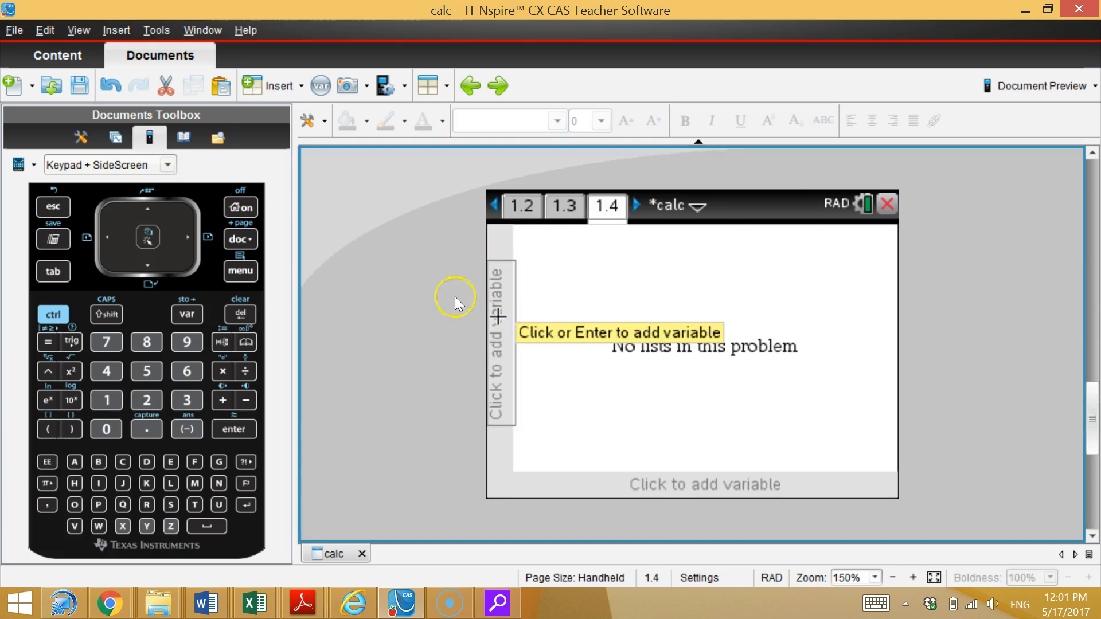
# Page back from Data & Statistics page 1.4 to Calculator page 1.1, and forward again to page 1.4
pyautogui.click(495, 204)
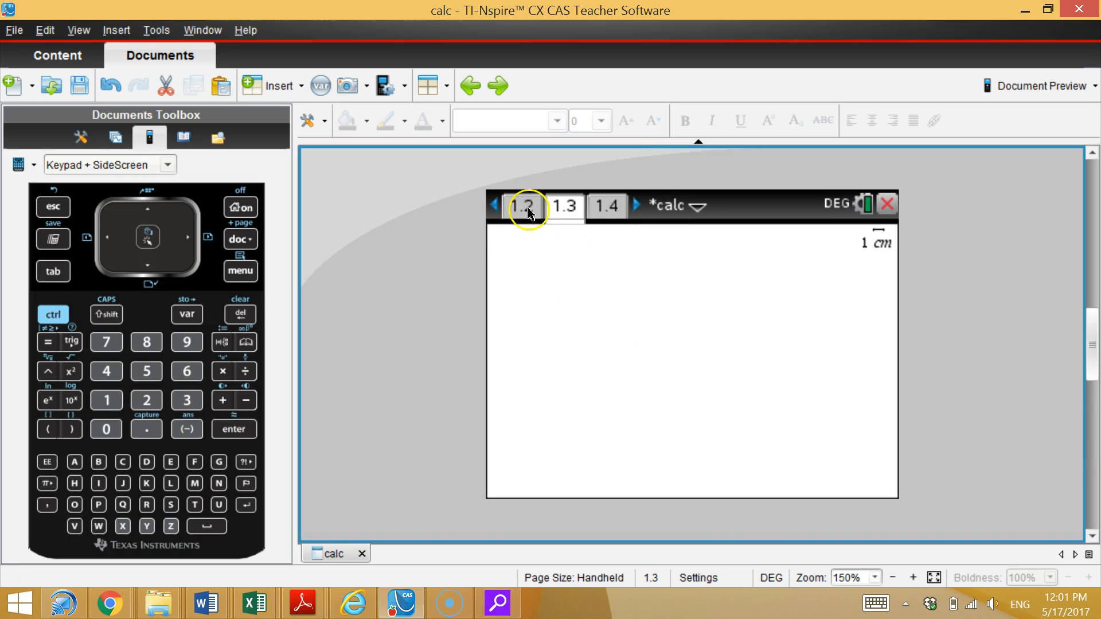
pyautogui.click(52, 316)
pyautogui.click(98, 245)
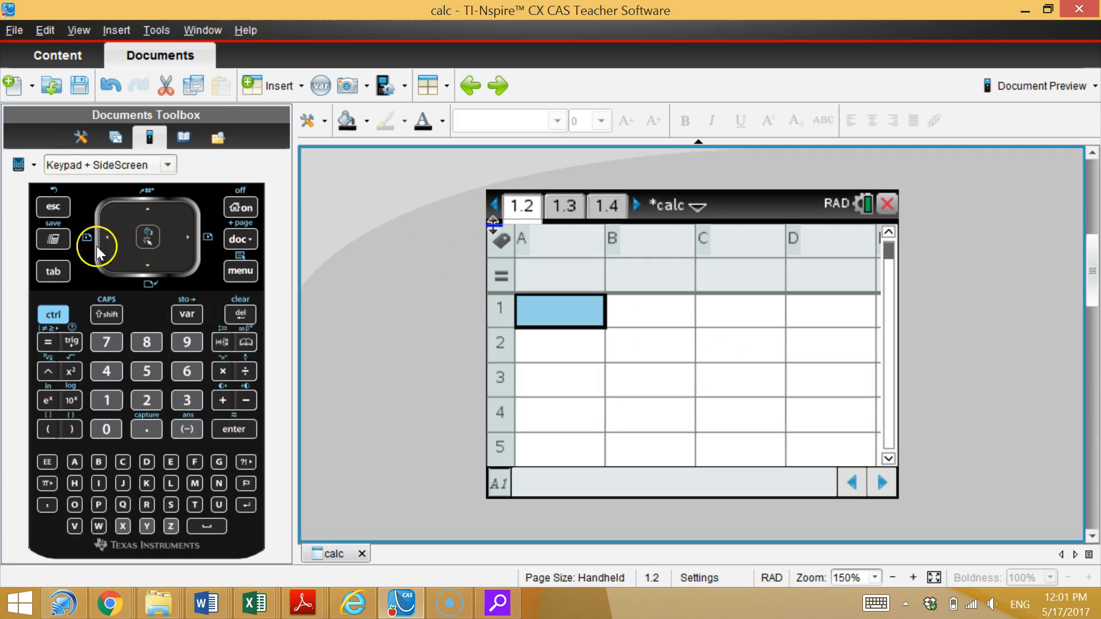
pyautogui.click(57, 316)
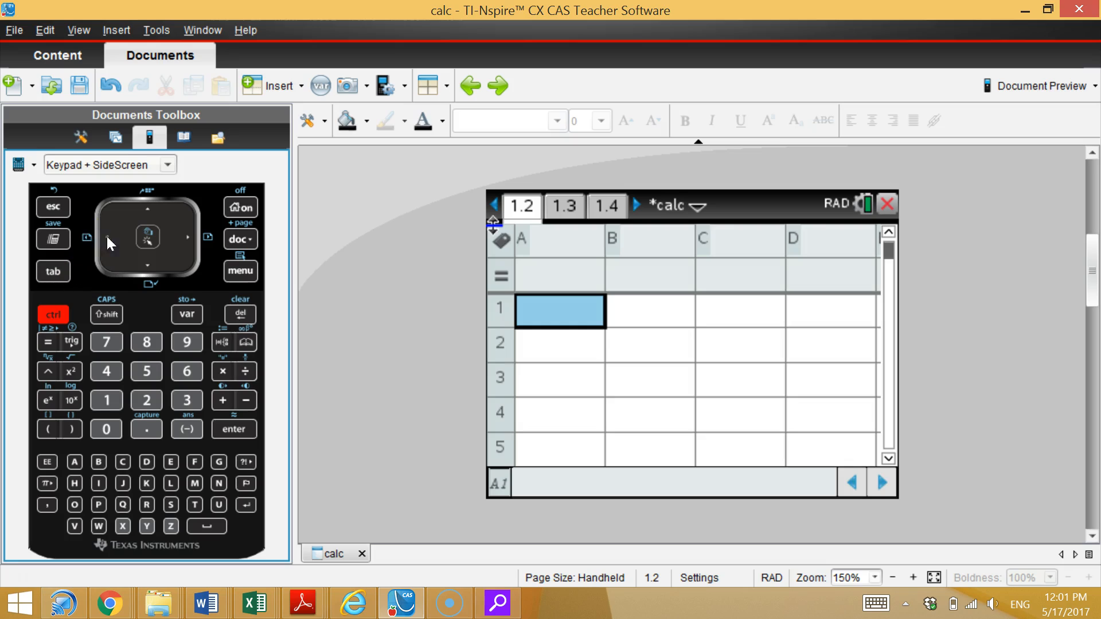
pyautogui.click(106, 237)
pyautogui.click(52, 314)
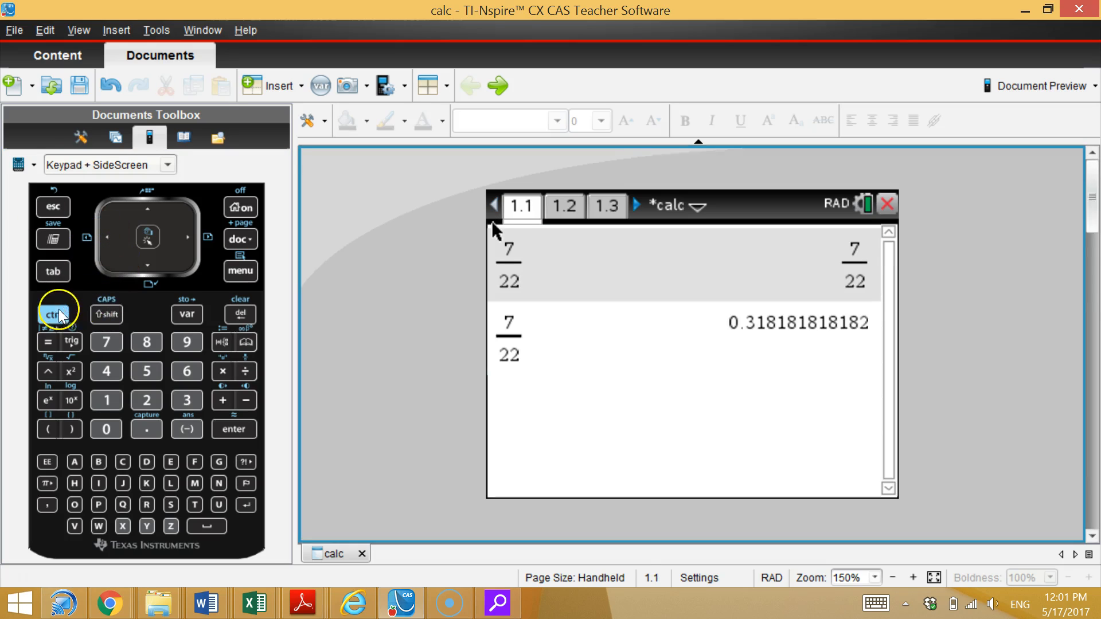
pyautogui.click(189, 238)
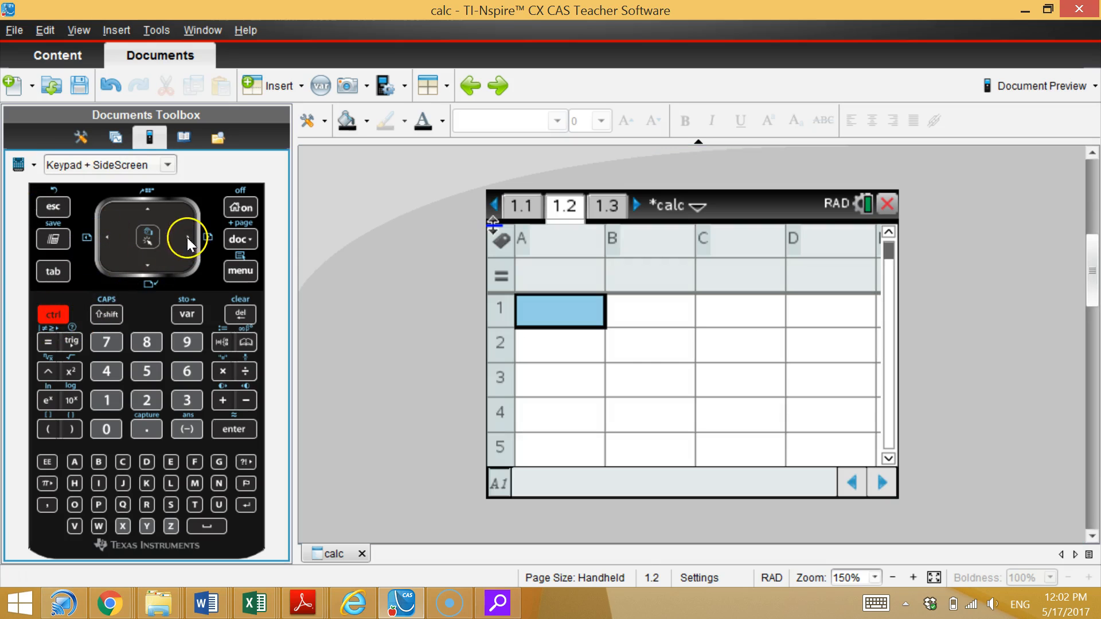
pyautogui.click(188, 237)
pyautogui.click(54, 314)
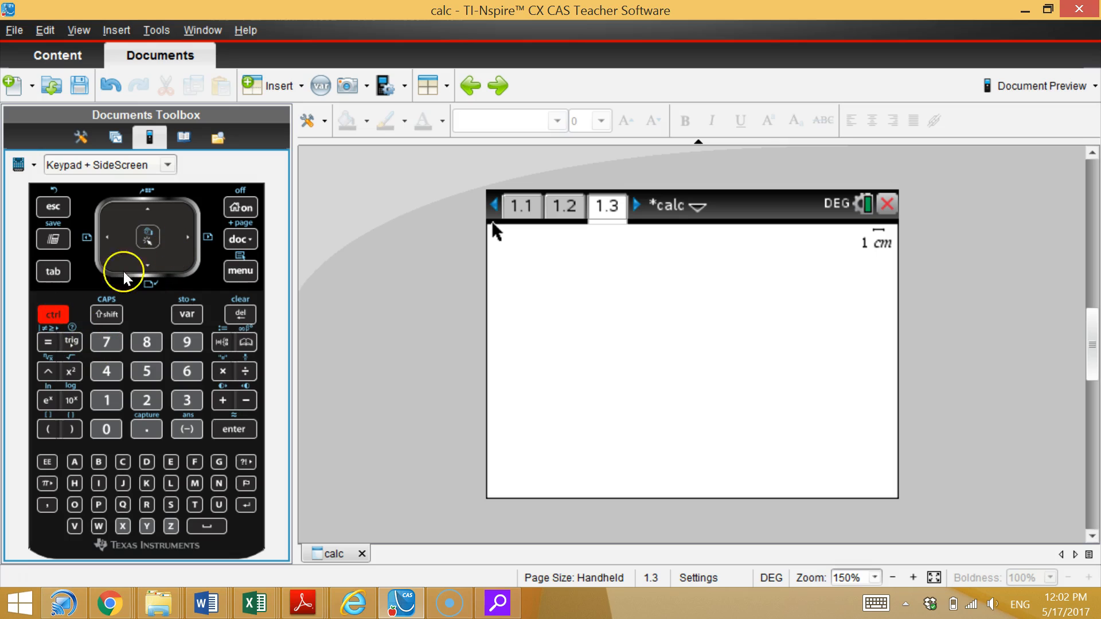
pyautogui.click(172, 248)
# Show all pages of Problem 1 in the page sorter and delete the Data & Statistics page
pyautogui.click(67, 312)
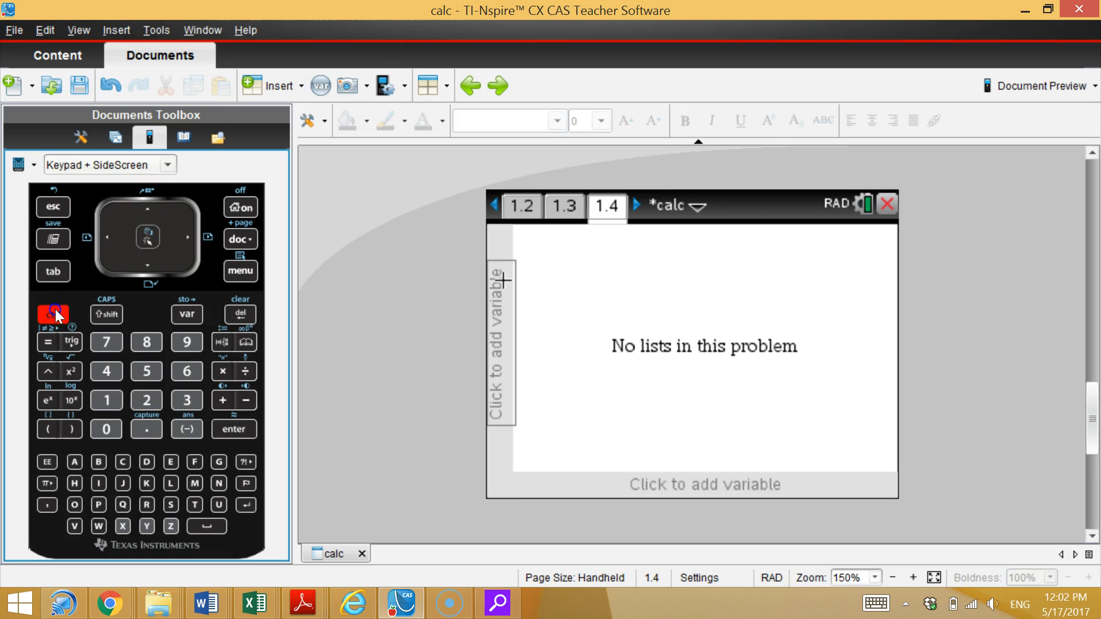
pyautogui.click(149, 210)
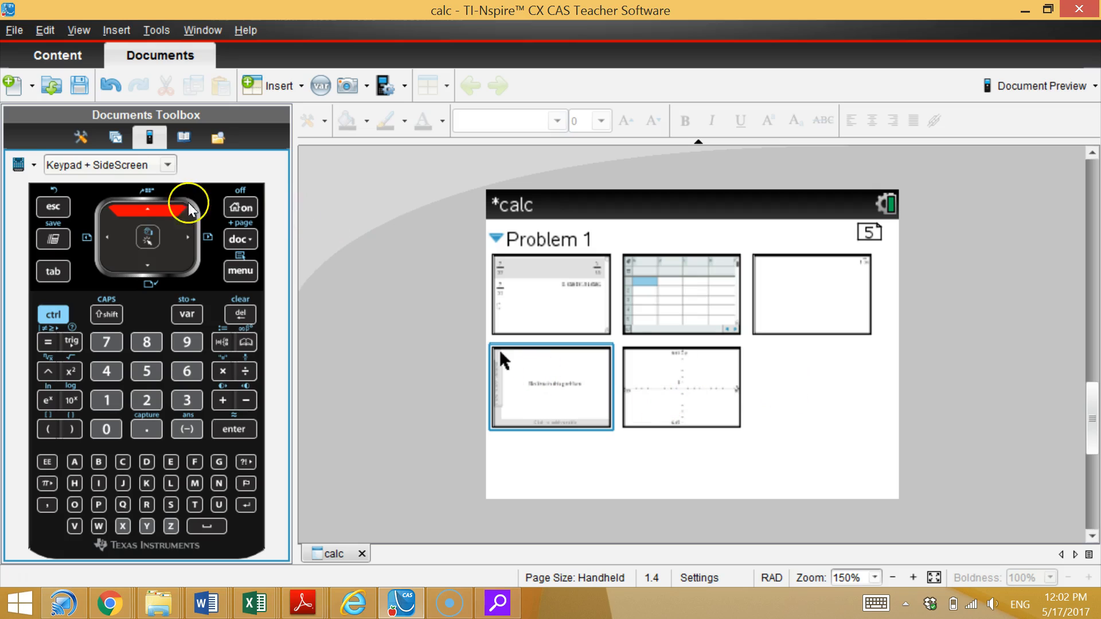
pyautogui.click(186, 237)
pyautogui.click(99, 233)
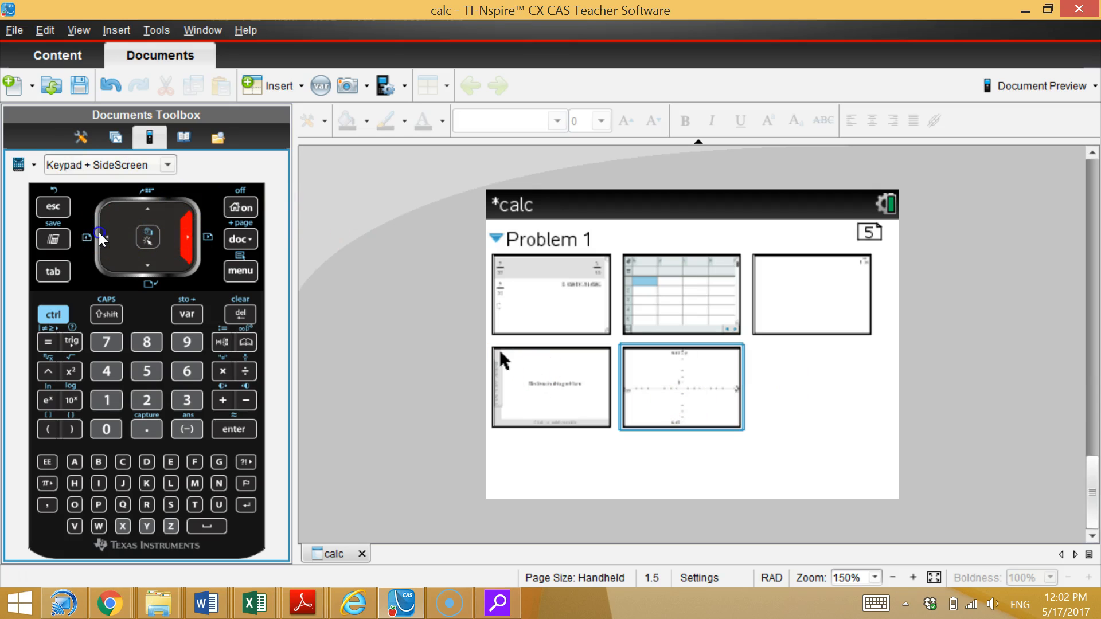
pyautogui.click(101, 237)
pyautogui.click(104, 238)
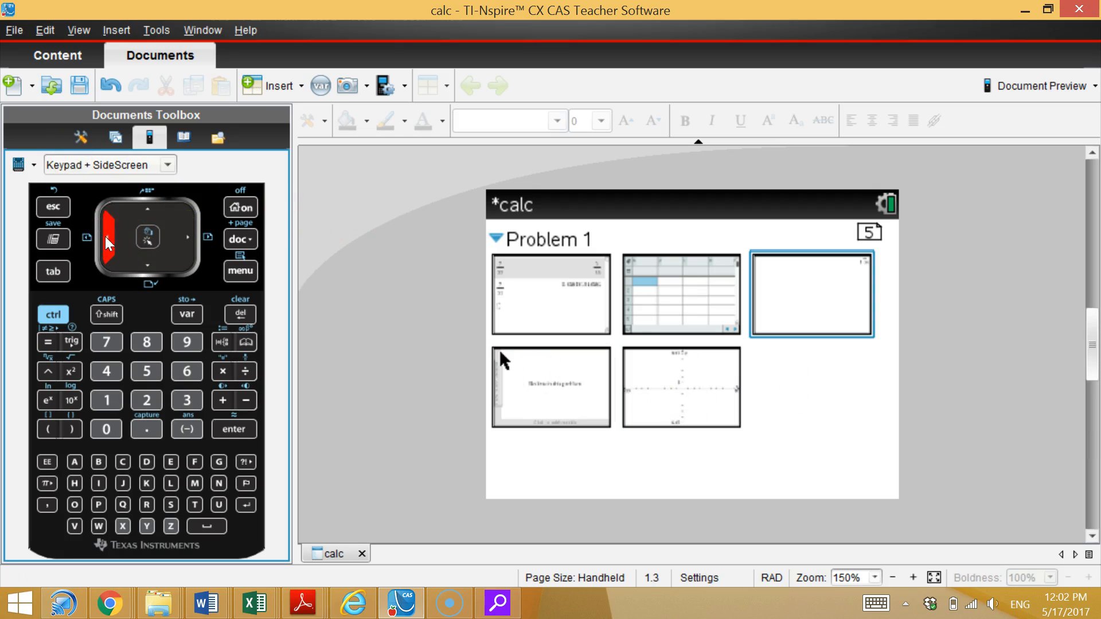
pyautogui.click(106, 241)
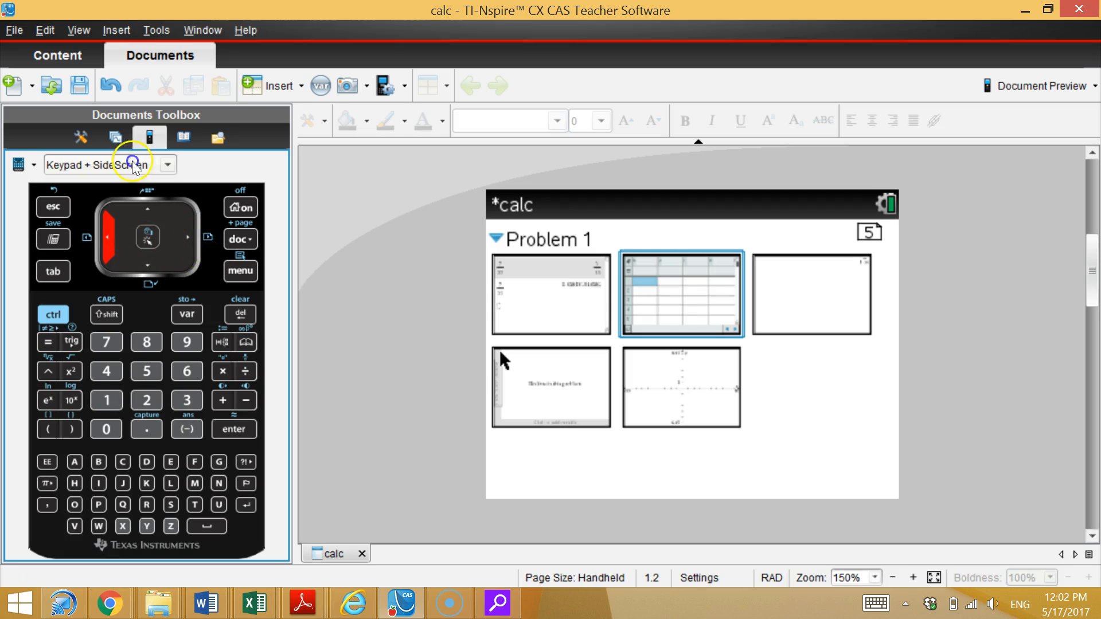
pyautogui.click(189, 237)
pyautogui.click(189, 236)
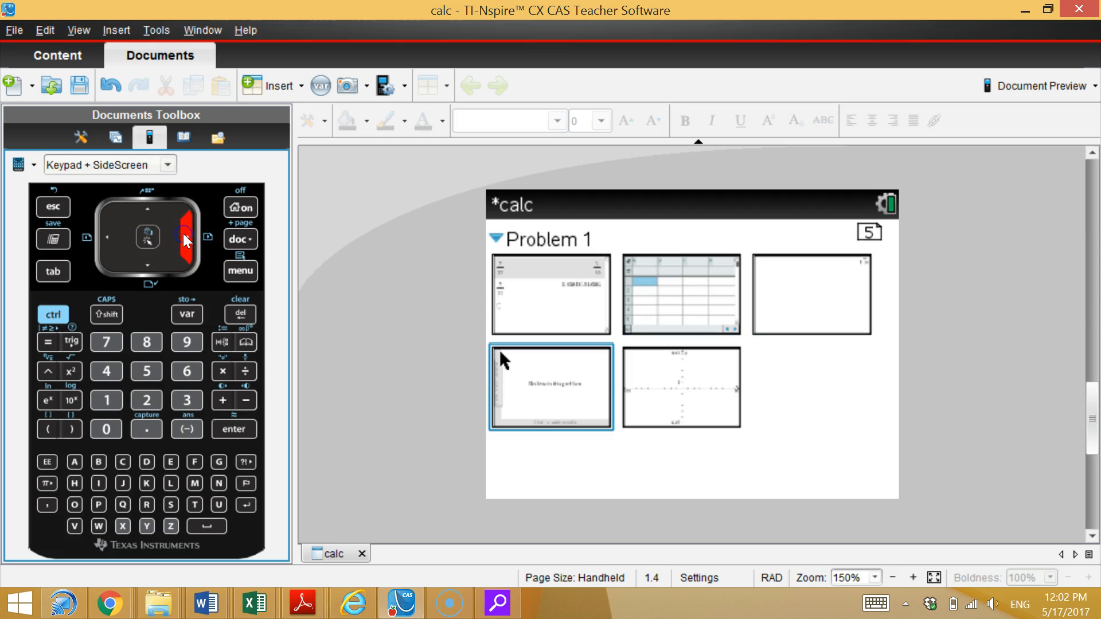
pyautogui.click(240, 315)
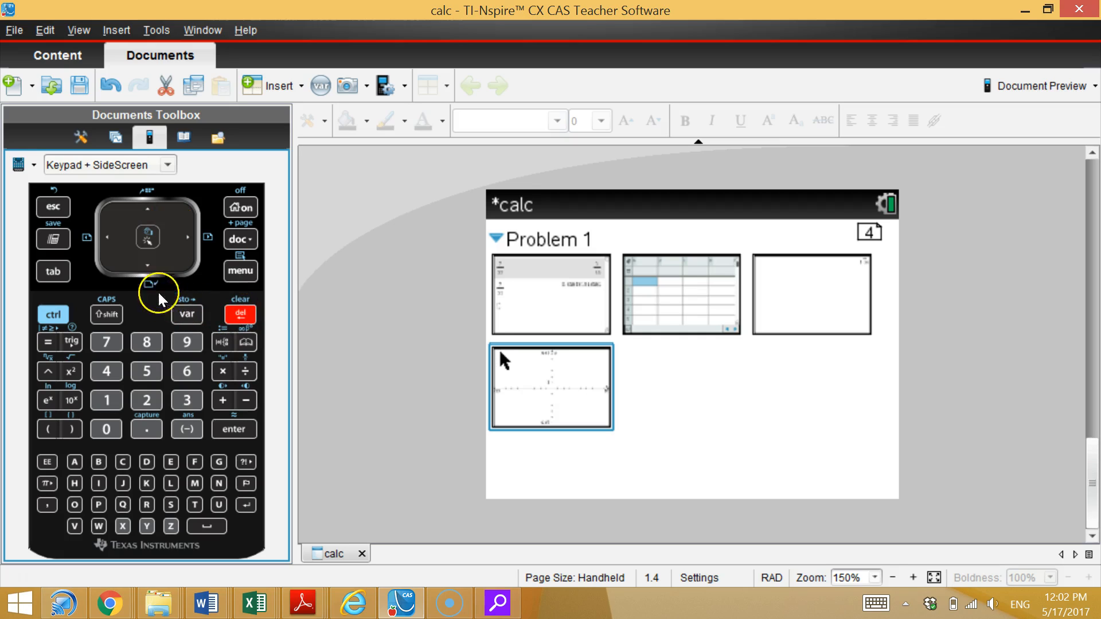
# Delete the Lists & Spreadsheet and Geometry pages in the page sorter and open the remaining Graphs page
pyautogui.click(109, 237)
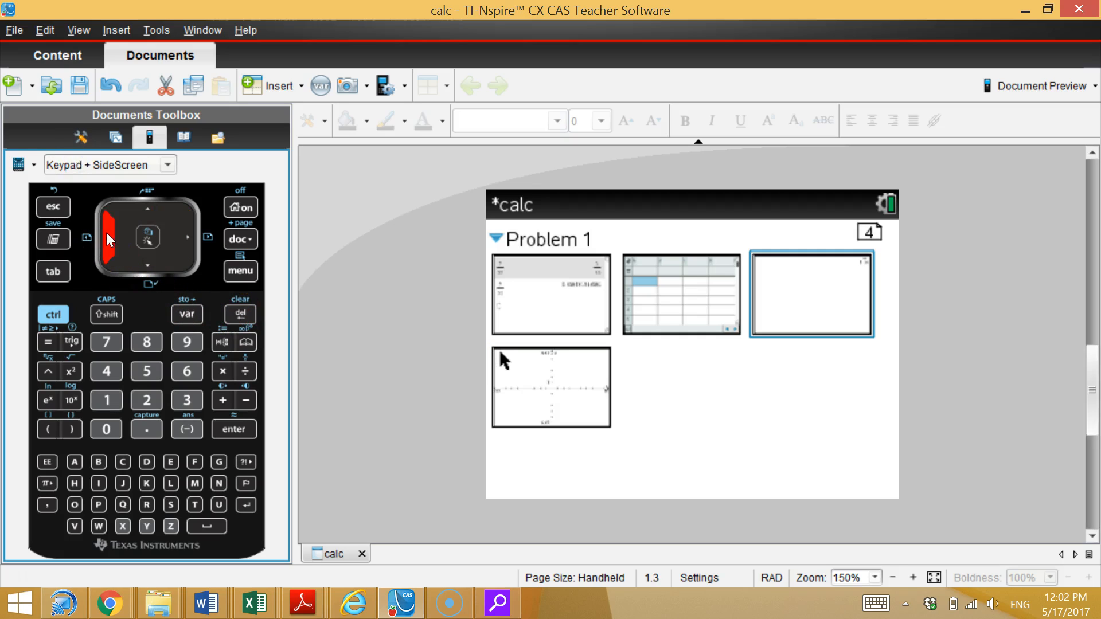
pyautogui.click(109, 237)
pyautogui.click(242, 317)
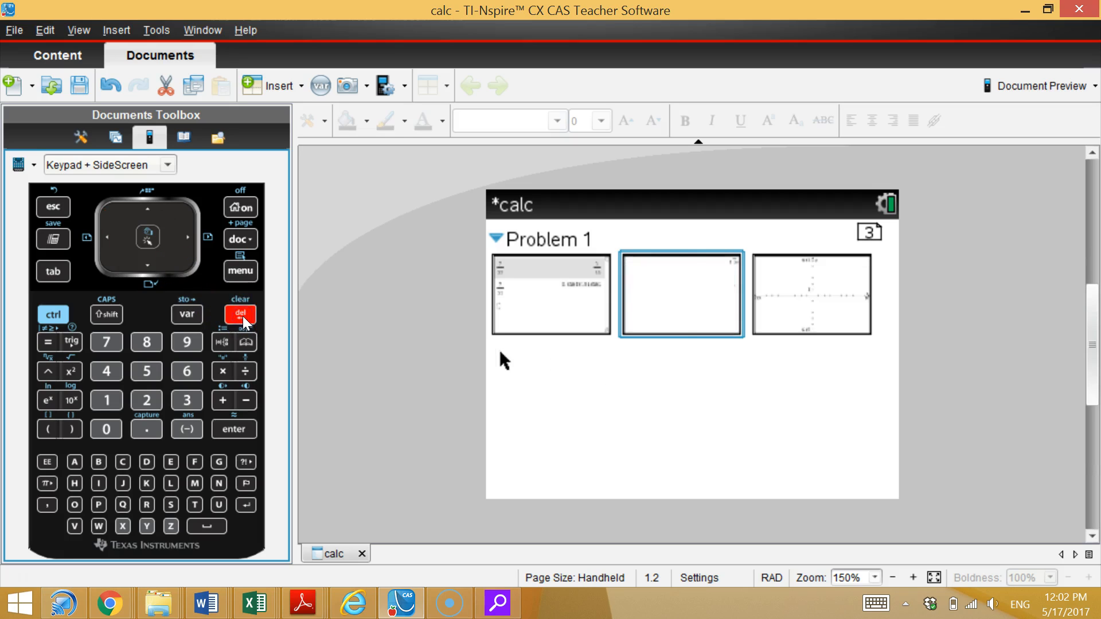
pyautogui.click(242, 317)
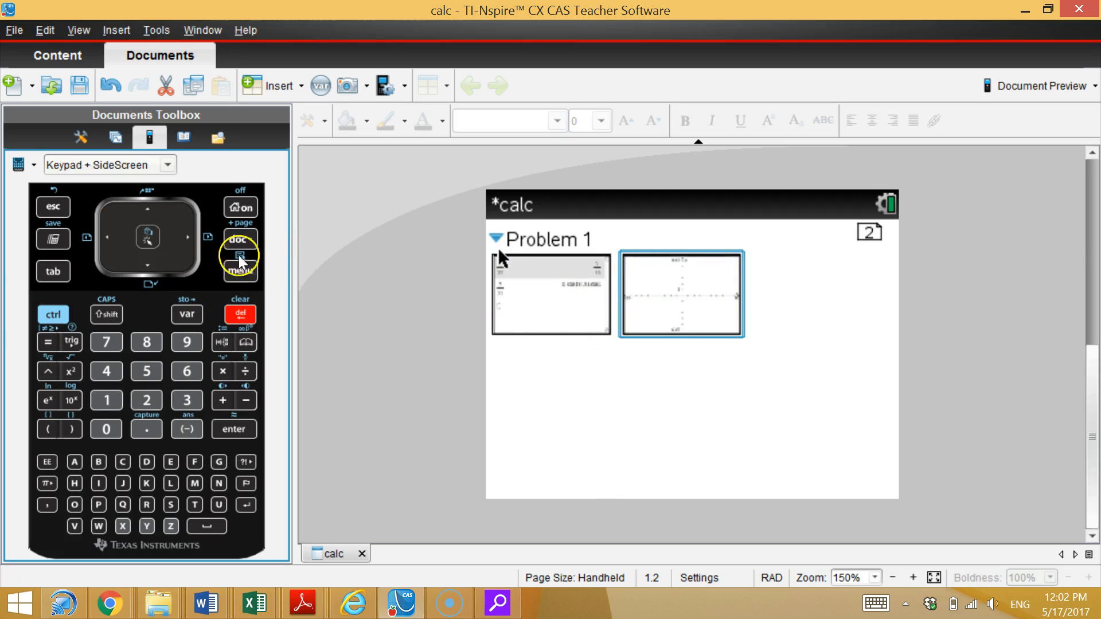
pyautogui.click(246, 431)
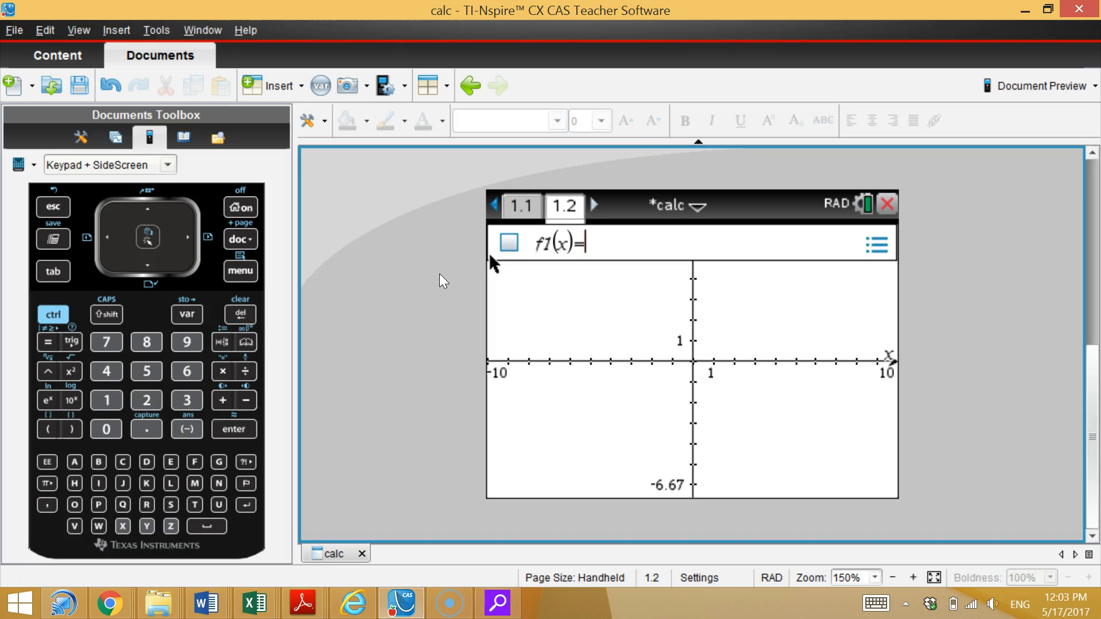
# Enter f1(x)=x^2-3 on the Graphs page and plot it
pyautogui.write('x')
pyautogui.click(48, 371)
pyautogui.click(151, 410)
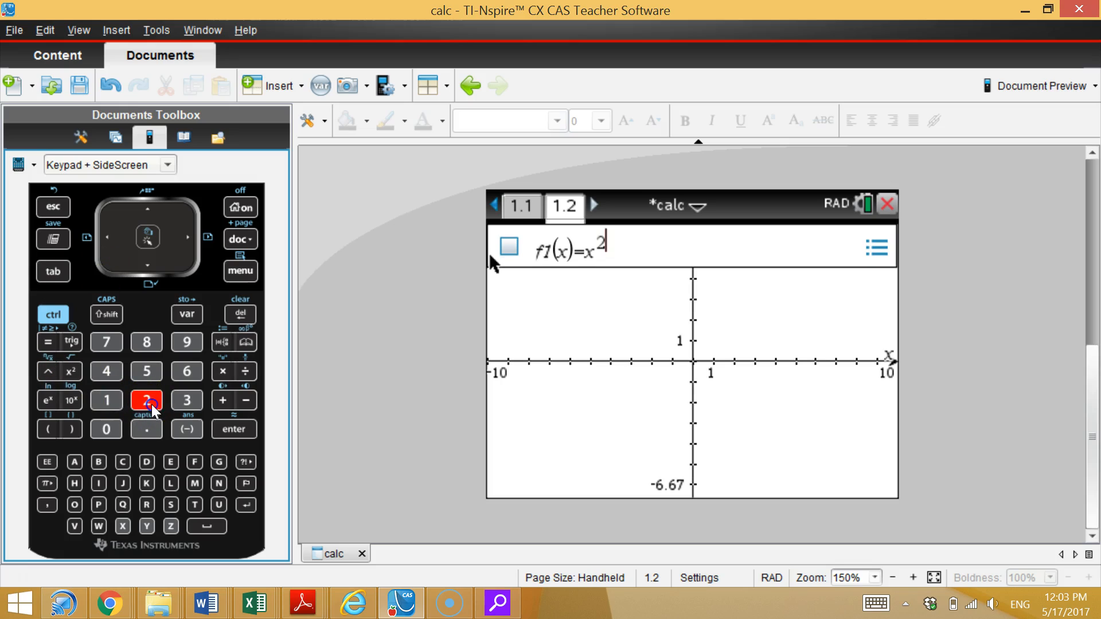
pyautogui.click(188, 238)
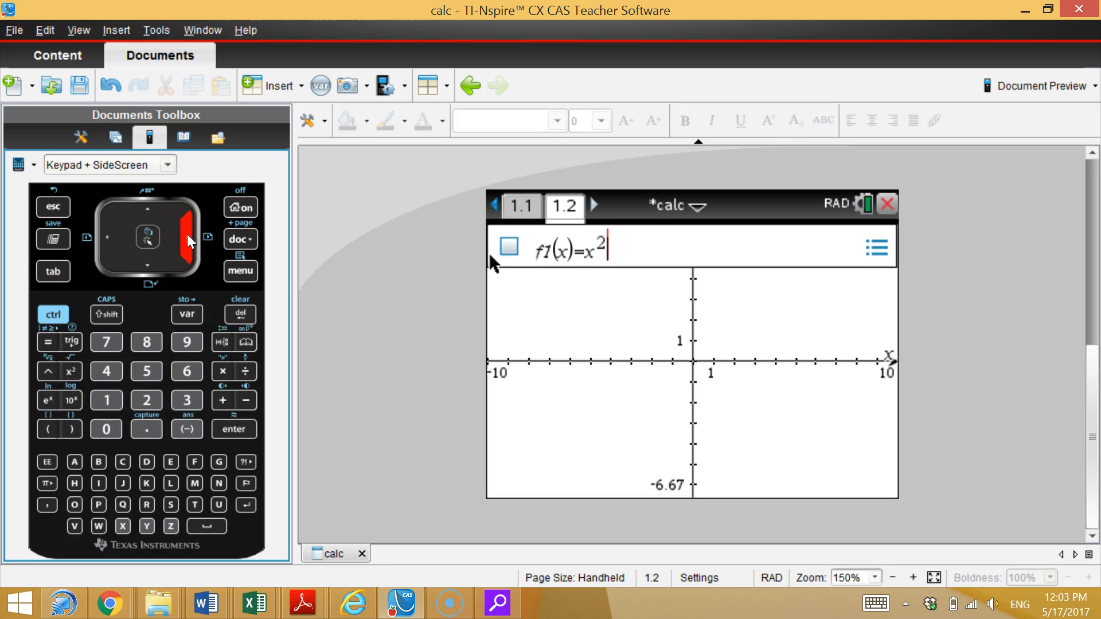
pyautogui.write('-3')
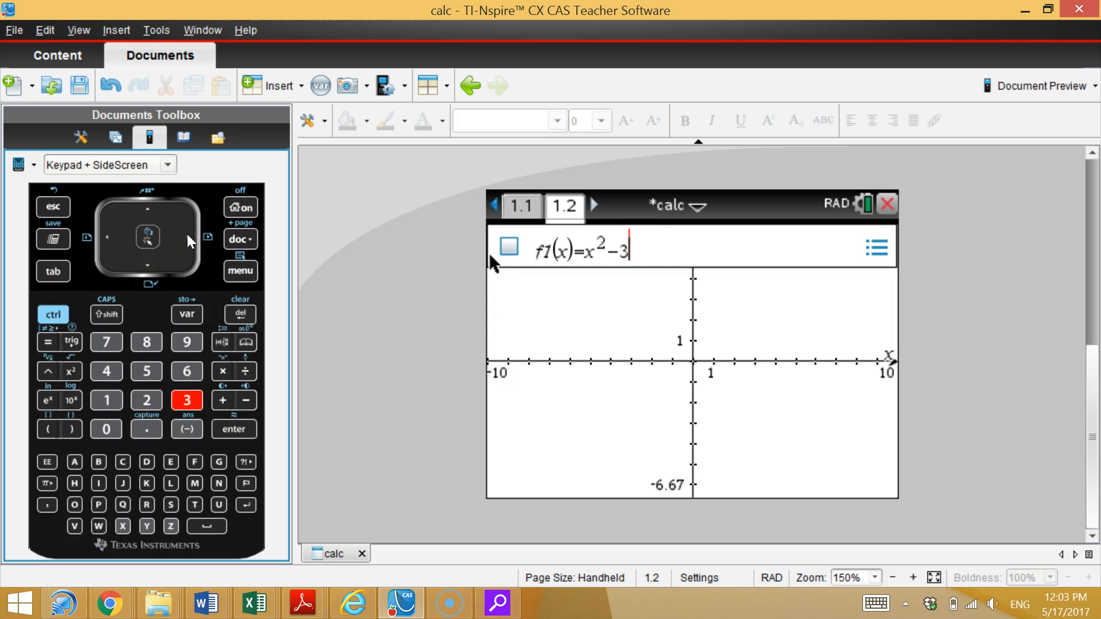
pyautogui.press('Return')
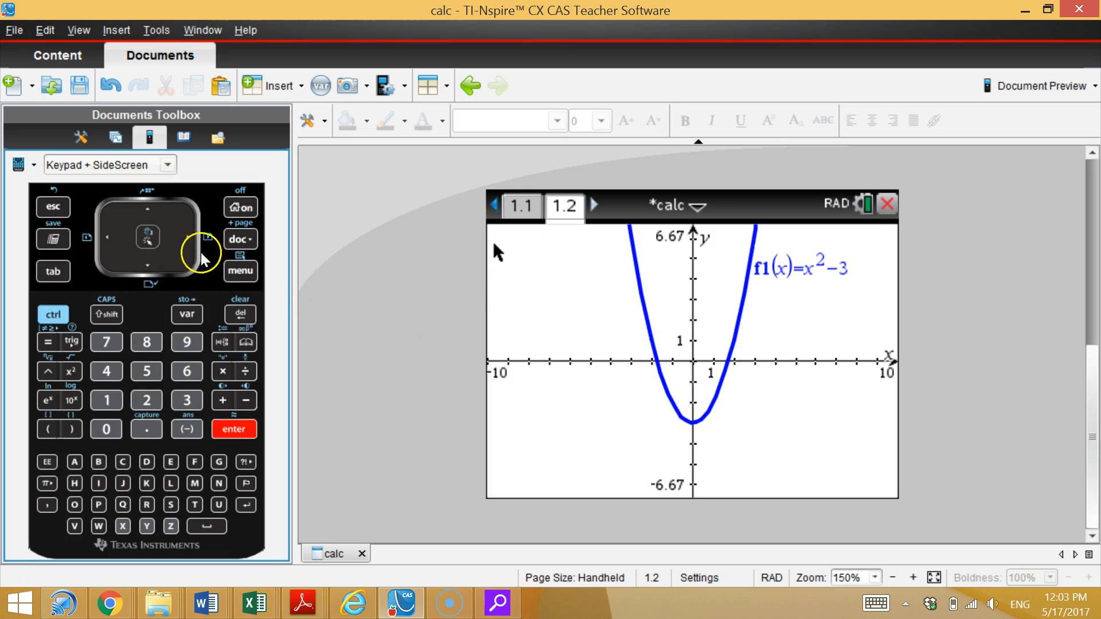
# Find the parabola's negative zero with Analyze Graph, using bounds on both sides of it, and move its coordinate label clear of the curve below the x-axis
pyautogui.click(250, 273)
pyautogui.press('Down')
pyautogui.press('Down')
pyautogui.press('Down')
pyautogui.press('Down')
pyautogui.press('Down')
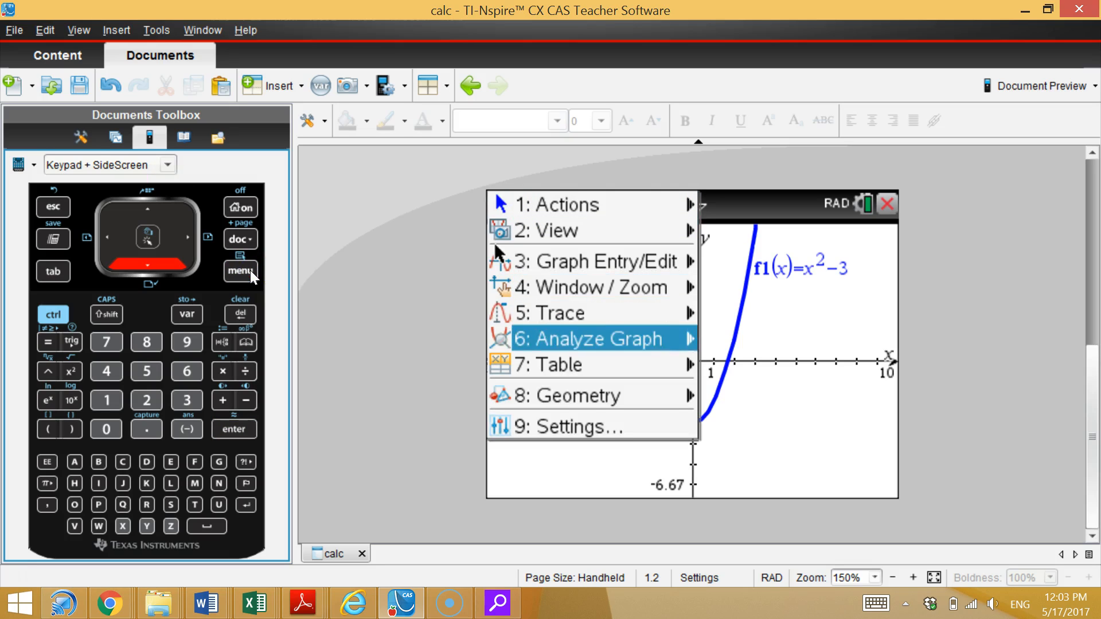
pyautogui.press('Right')
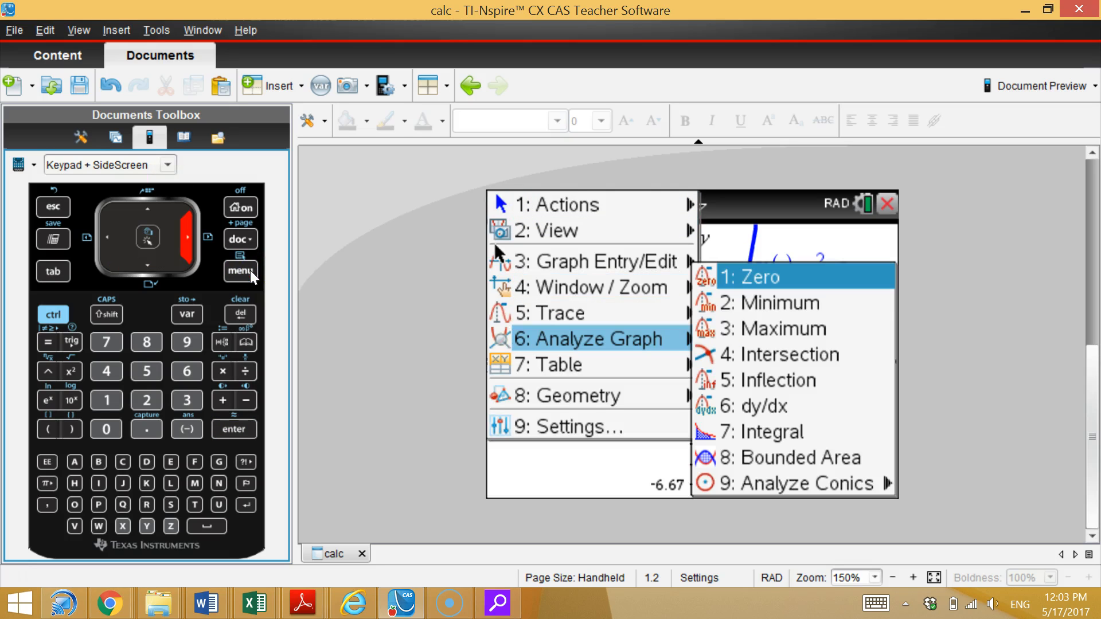
pyautogui.press('Down')
pyautogui.press('Up')
pyautogui.press('Return')
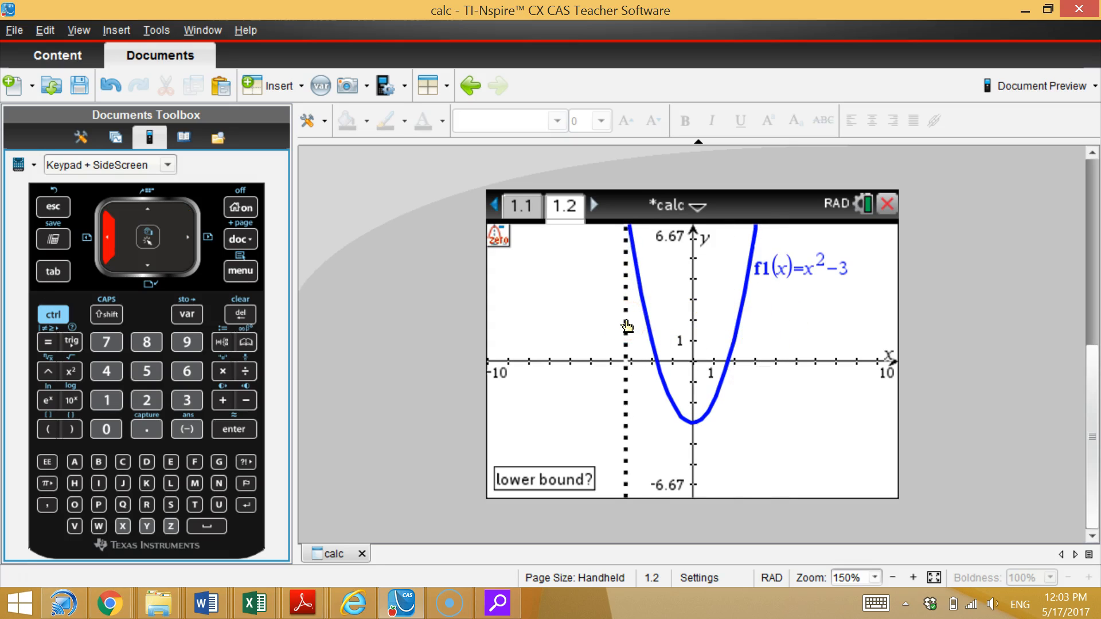
pyautogui.press('Return')
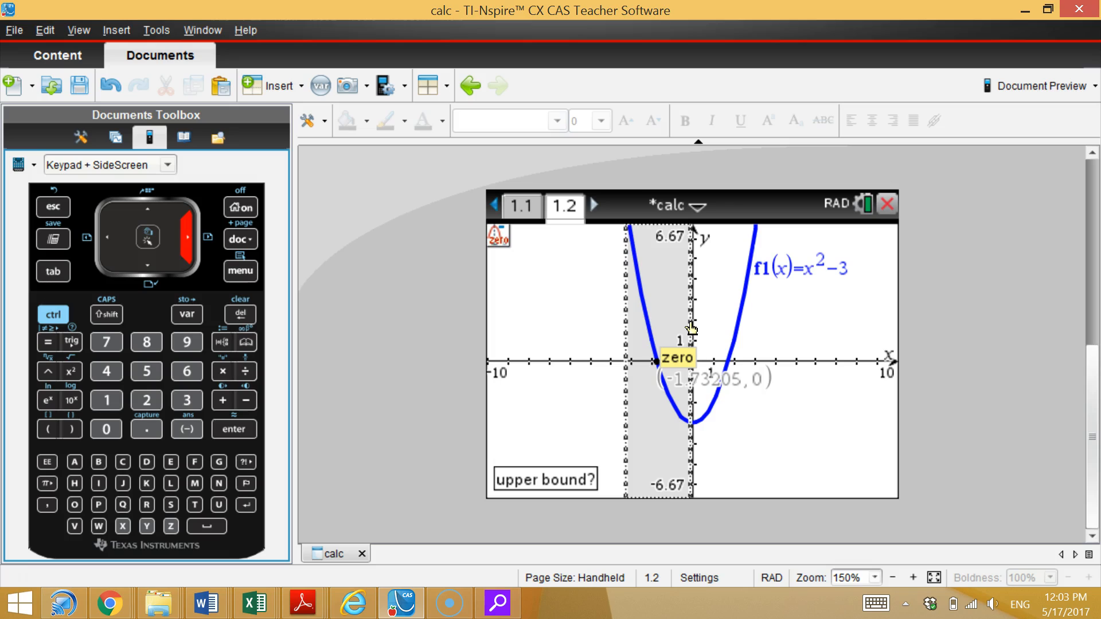
pyautogui.press('Return')
pyautogui.moveTo(701, 377); pyautogui.dragTo(566, 420)
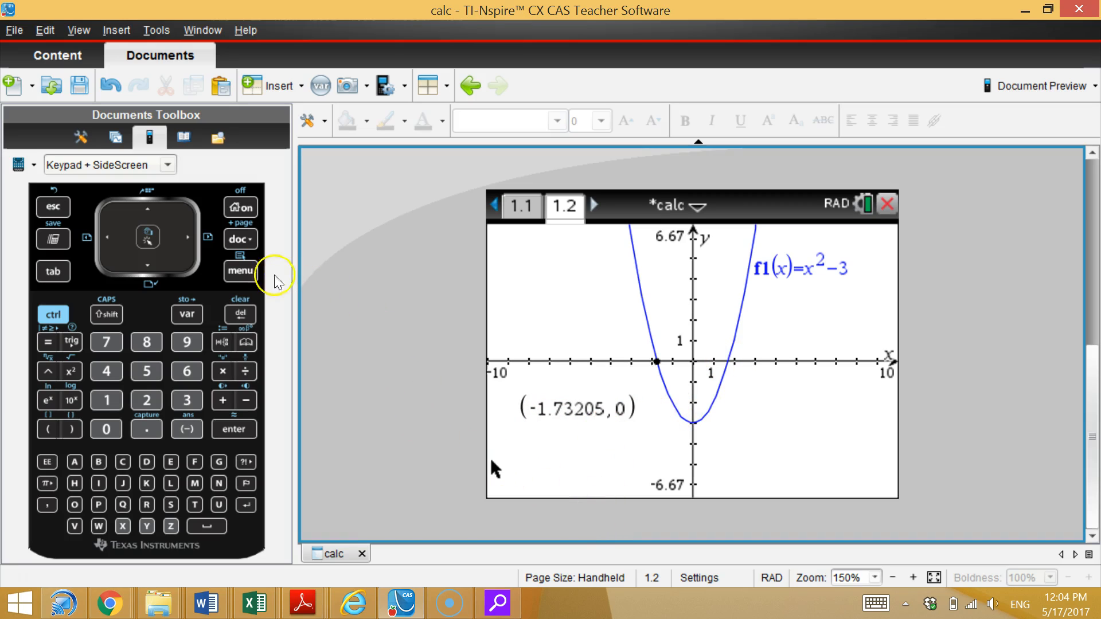
pyautogui.click(241, 274)
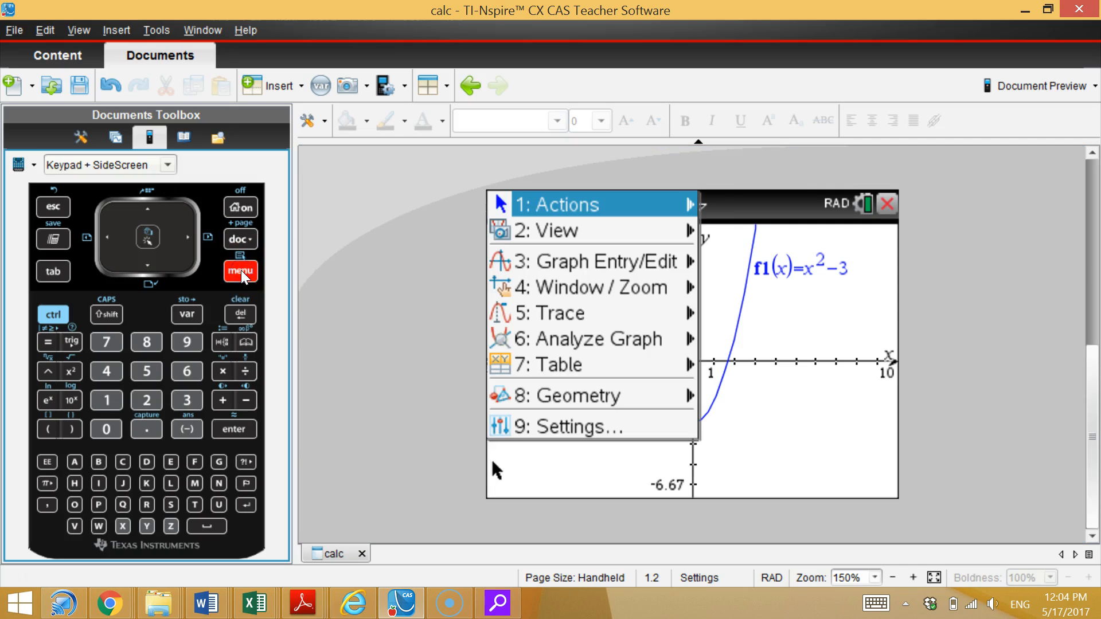
pyautogui.press('Up')
pyautogui.press('Down')
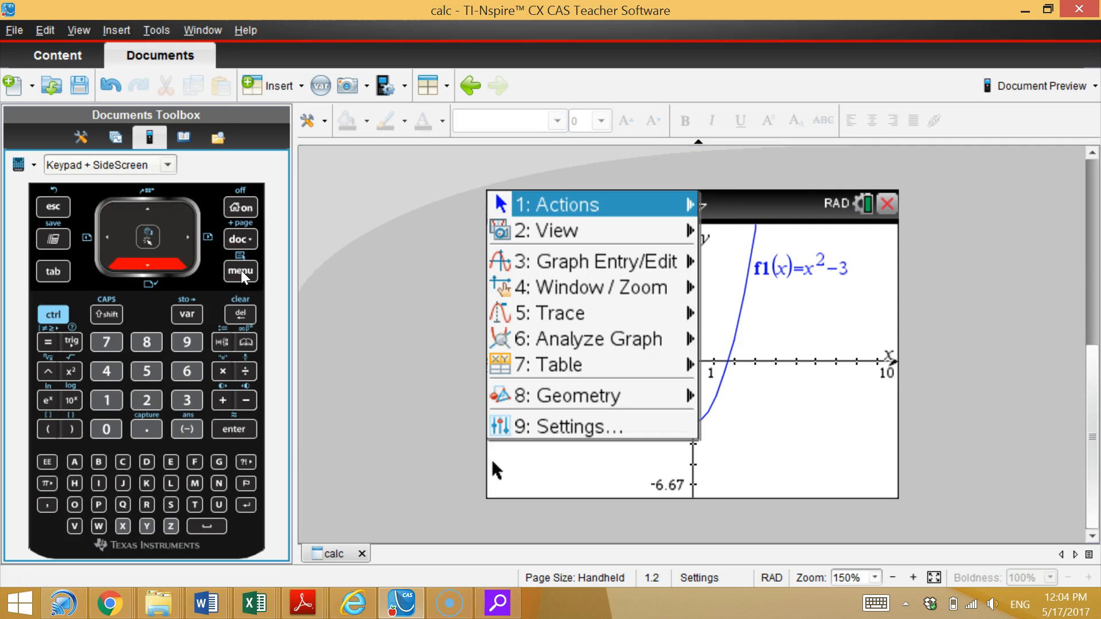
pyautogui.click(239, 237)
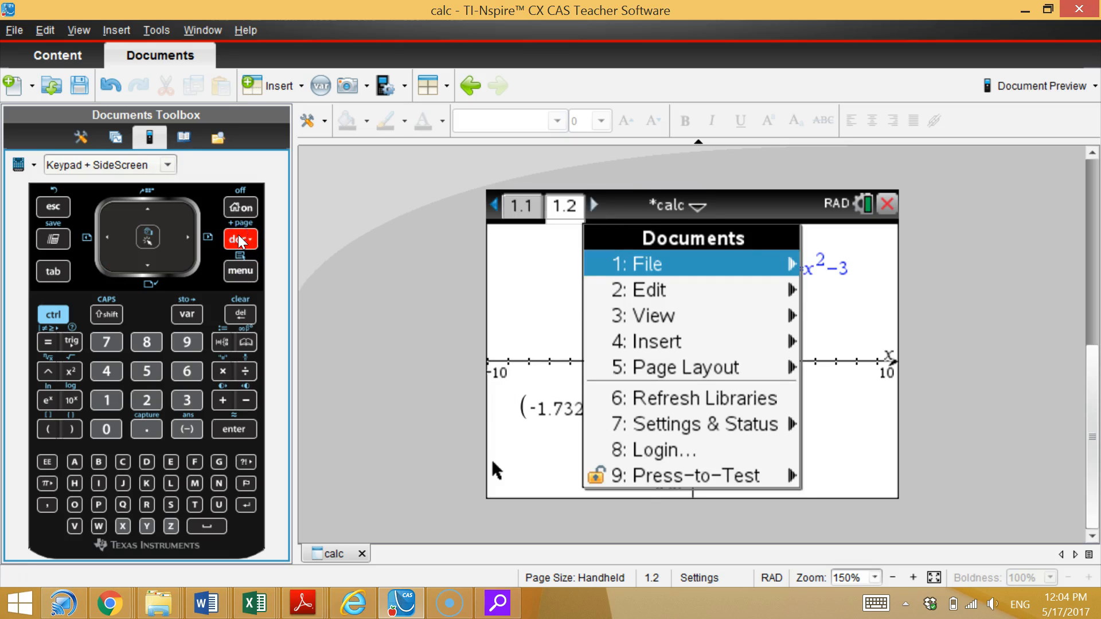
pyautogui.press('Down')
pyautogui.press('Down')
pyautogui.press('Down')
pyautogui.press('Down')
pyautogui.press('Down')
pyautogui.press('Down')
pyautogui.press('Up')
pyautogui.press('Right')
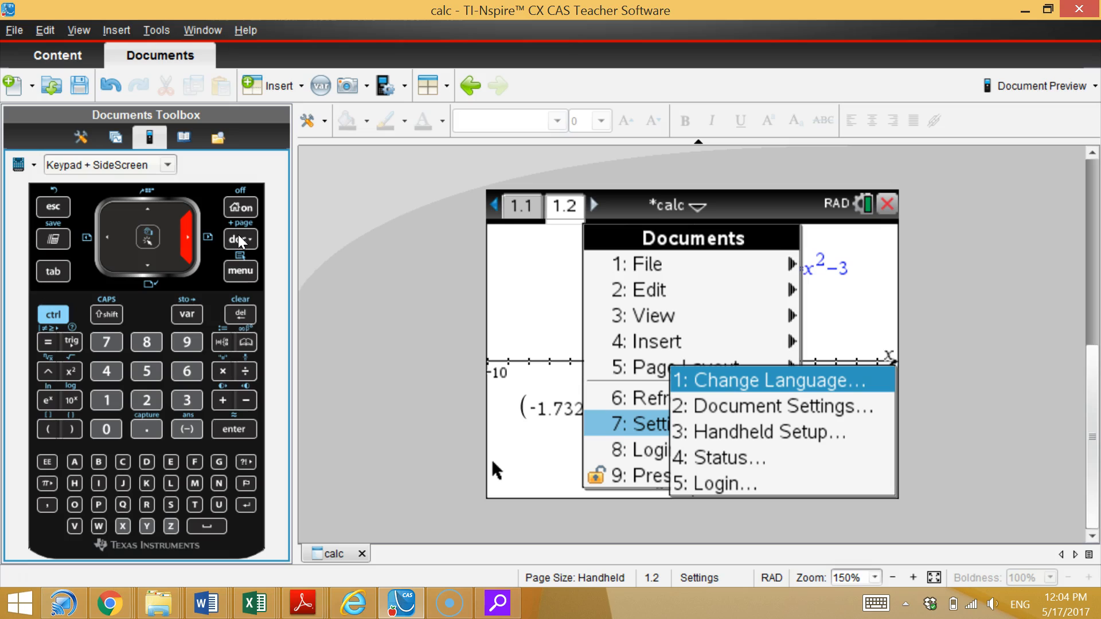
pyautogui.press('Left')
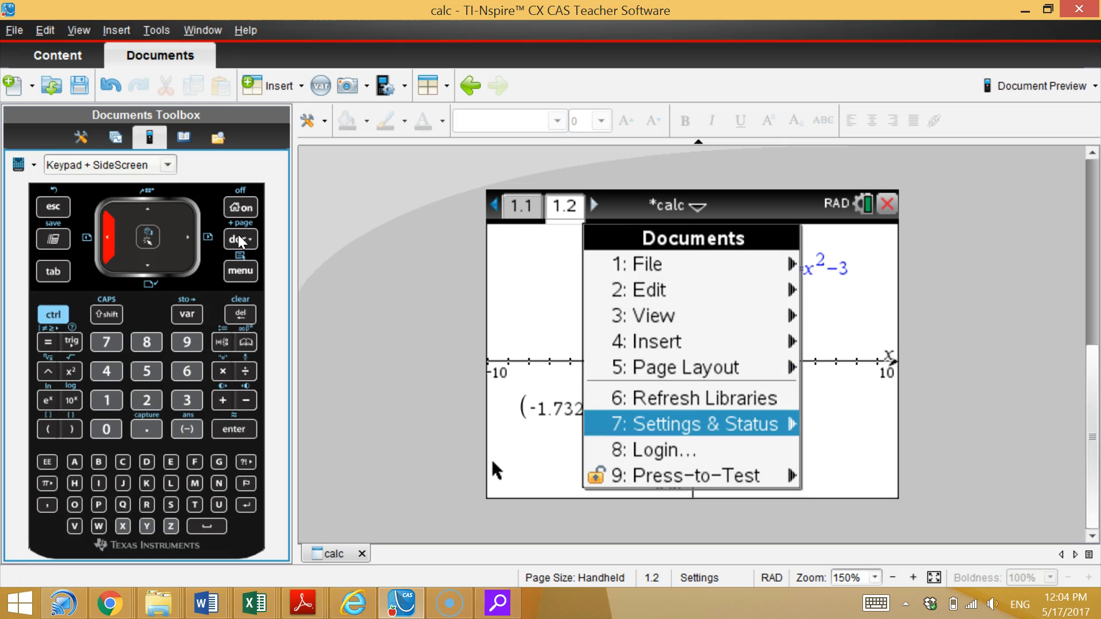
pyautogui.click(241, 239)
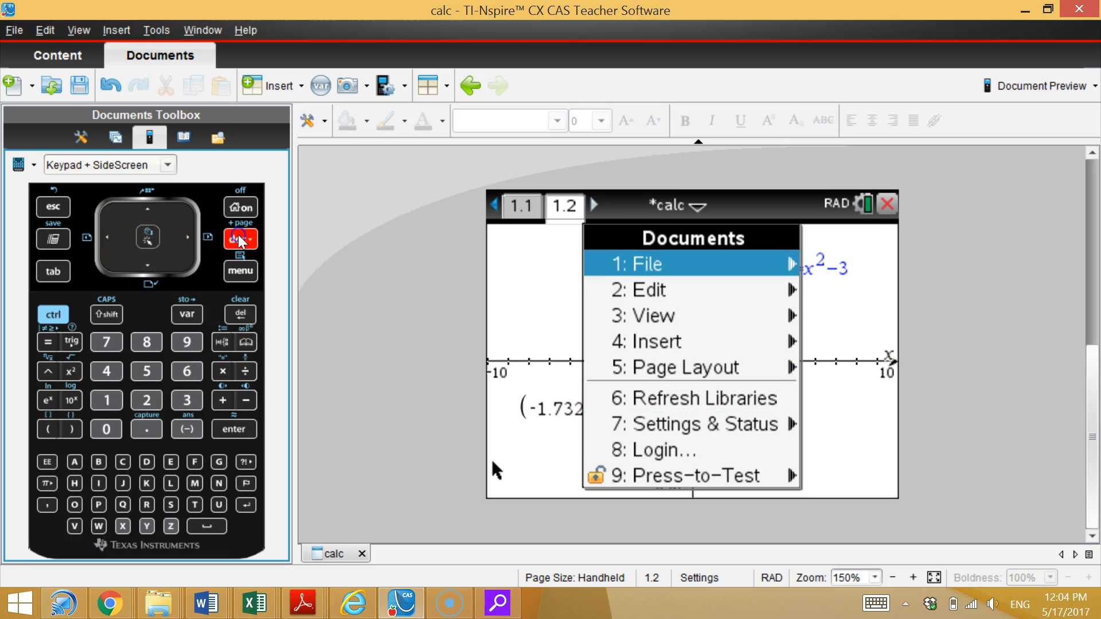
# Make Float the default display digits in the Graphs & Geometry settings and move the zero's coordinate label closer to the parabola
pyautogui.click(238, 271)
pyautogui.press('Up')
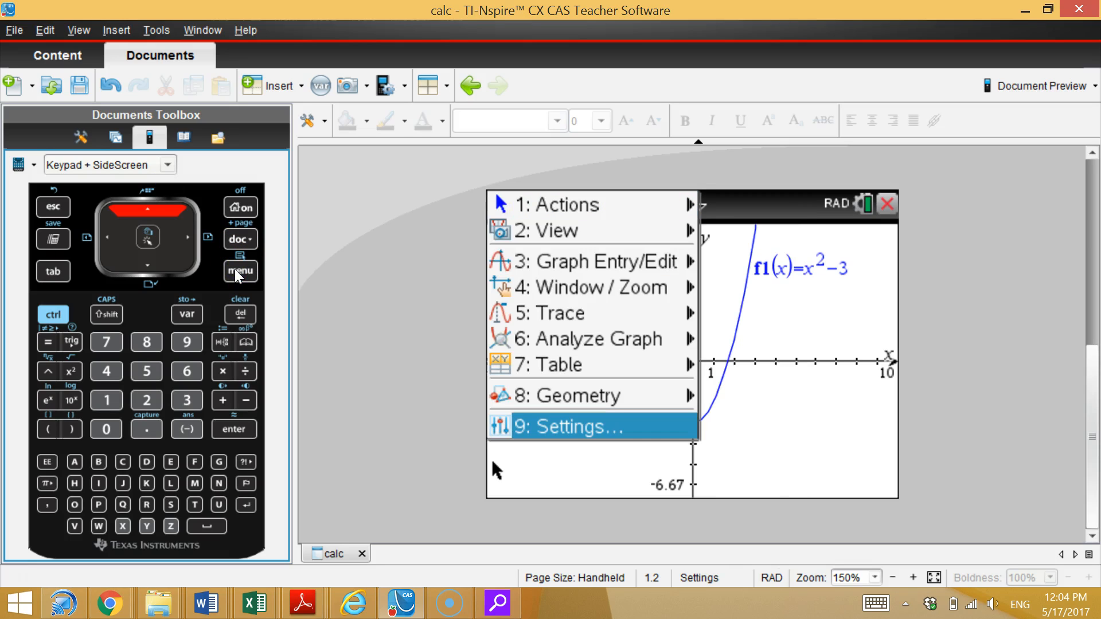
pyautogui.press('Return')
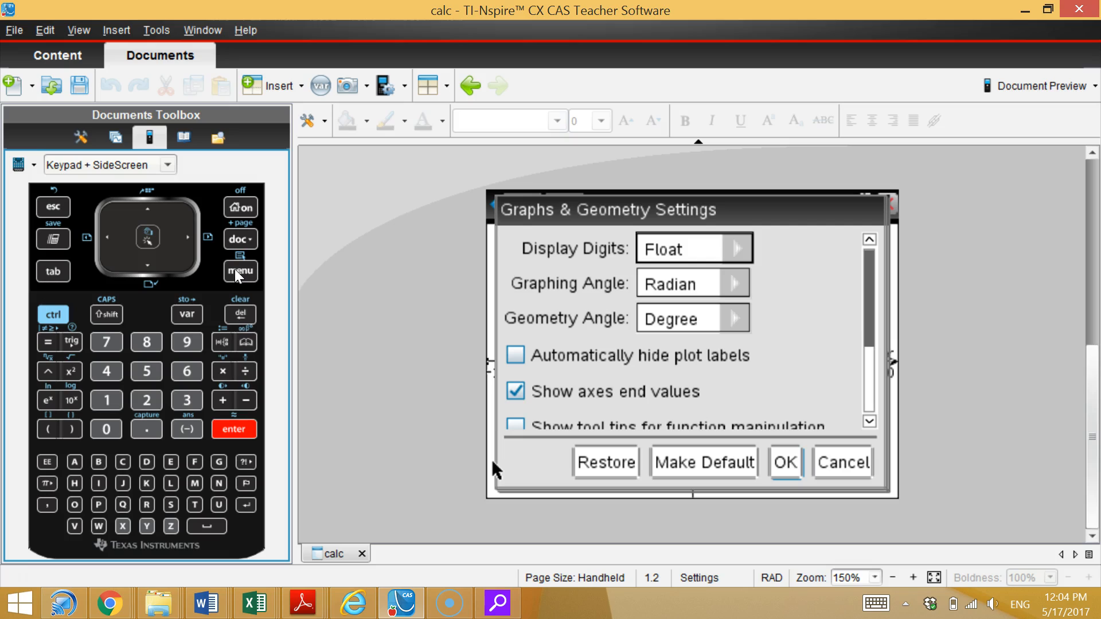
pyautogui.click(716, 249)
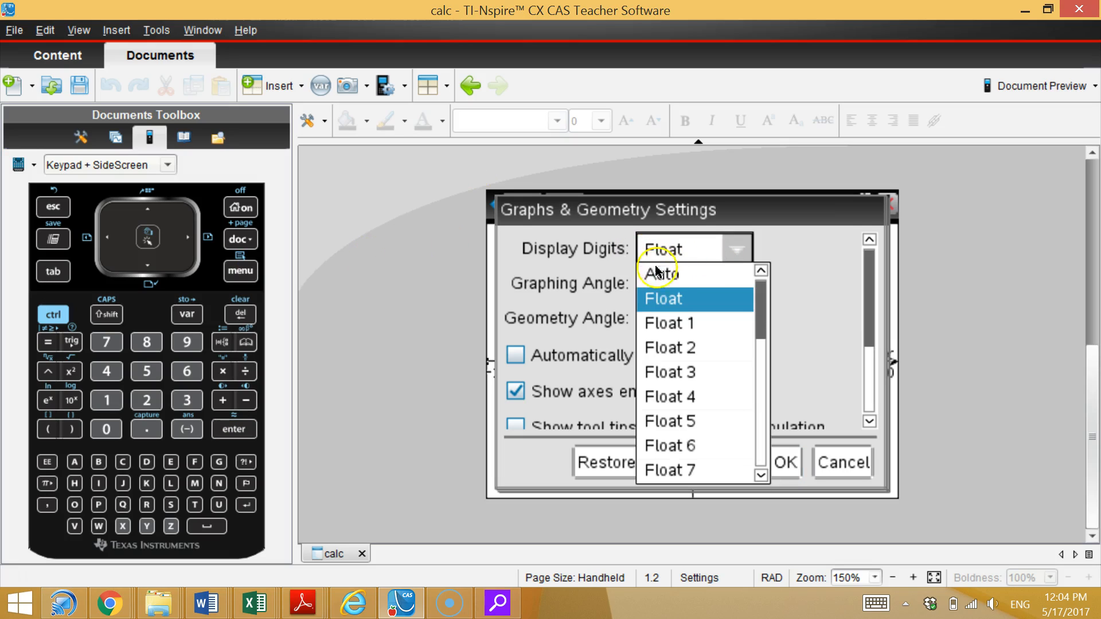
pyautogui.click(666, 303)
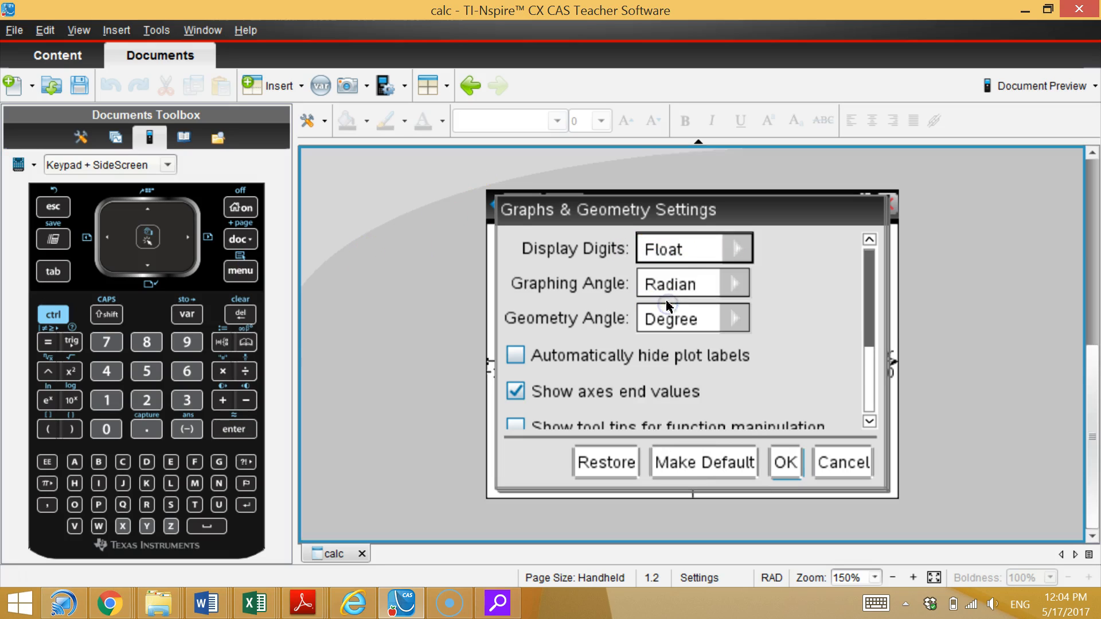
pyautogui.click(714, 453)
pyautogui.click(684, 262)
pyautogui.click(788, 463)
pyautogui.click(787, 462)
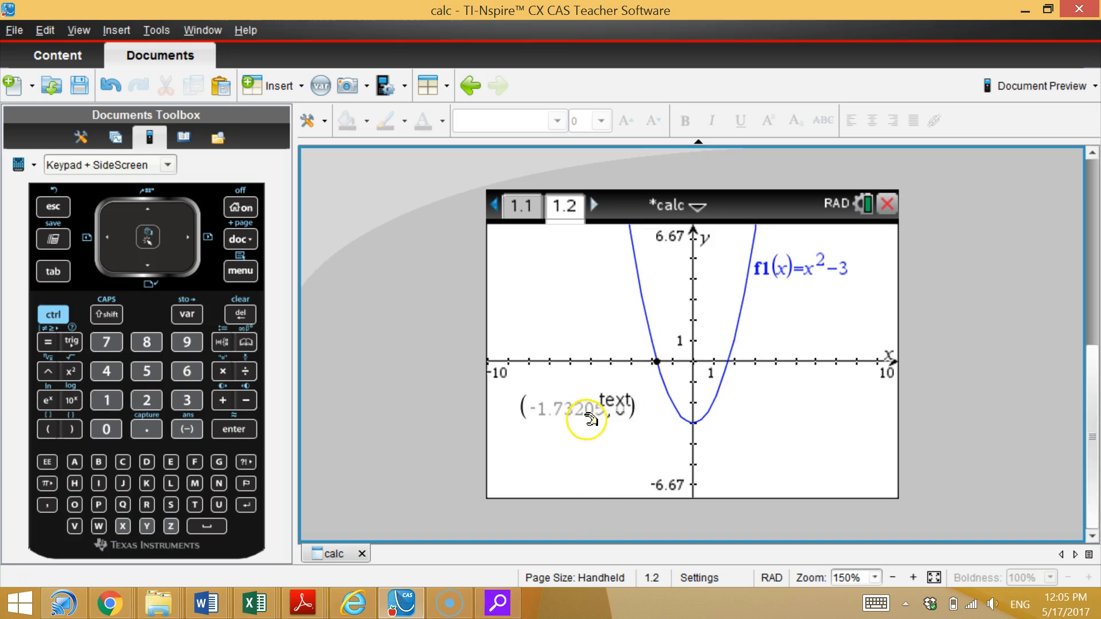
pyautogui.moveTo(602, 405); pyautogui.dragTo(631, 408)
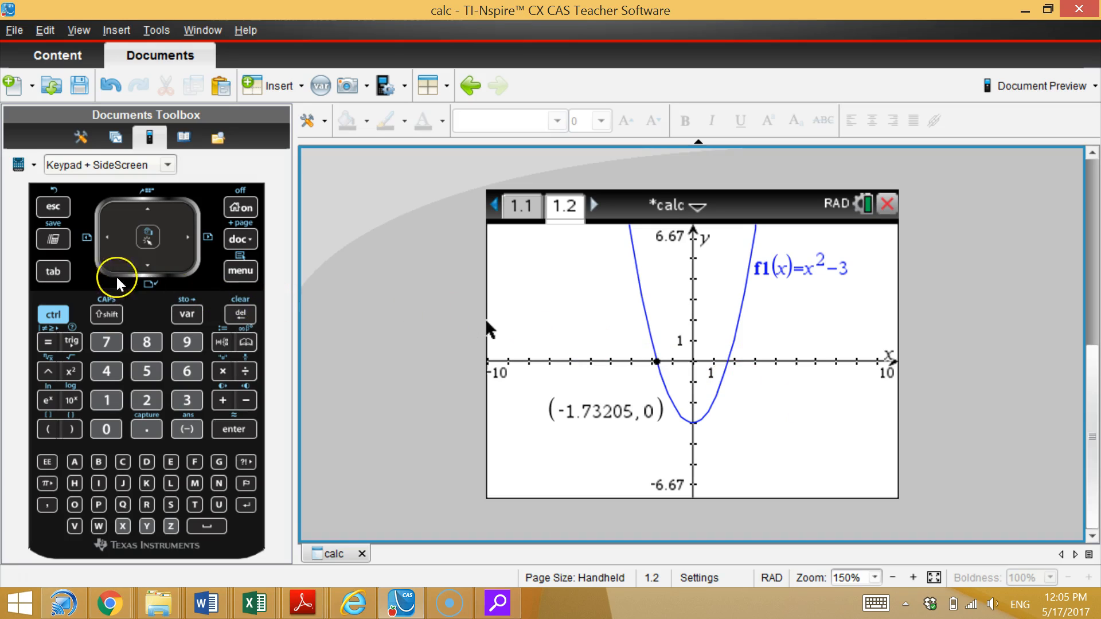
# Enter f2(x)=x+1 as a second function on the Graphs page and plot it
pyautogui.click(57, 272)
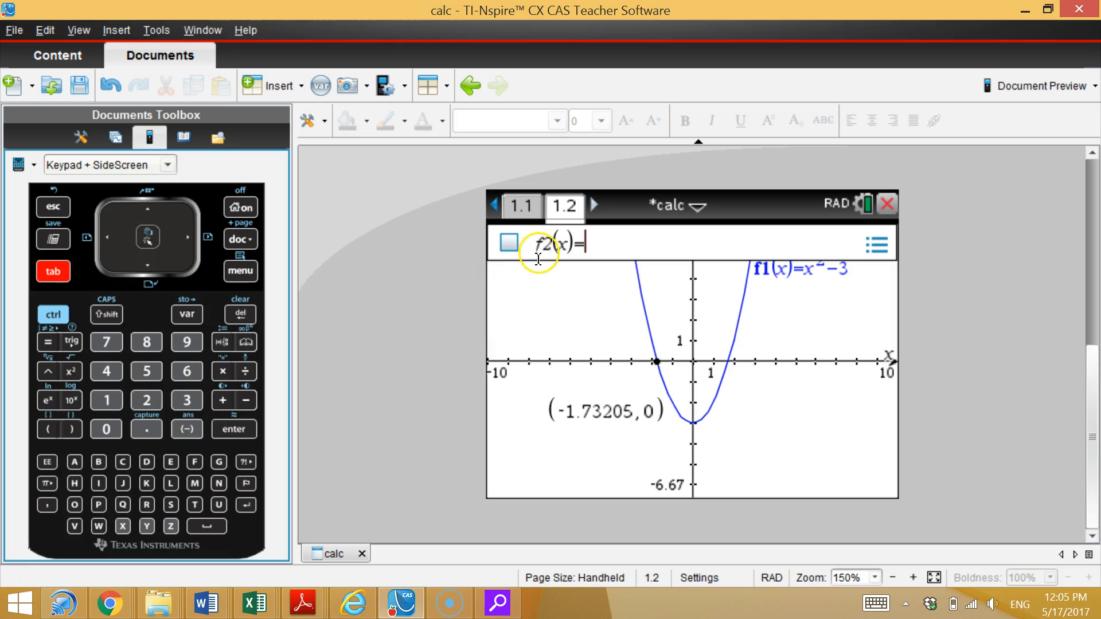
pyautogui.write('x+1')
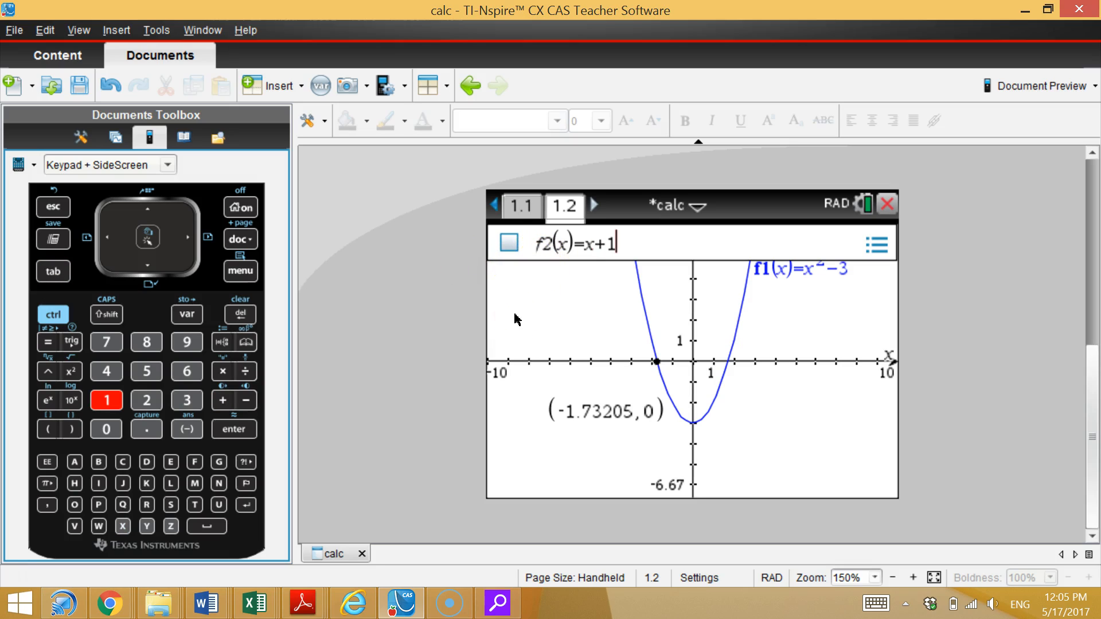
pyautogui.press('Return')
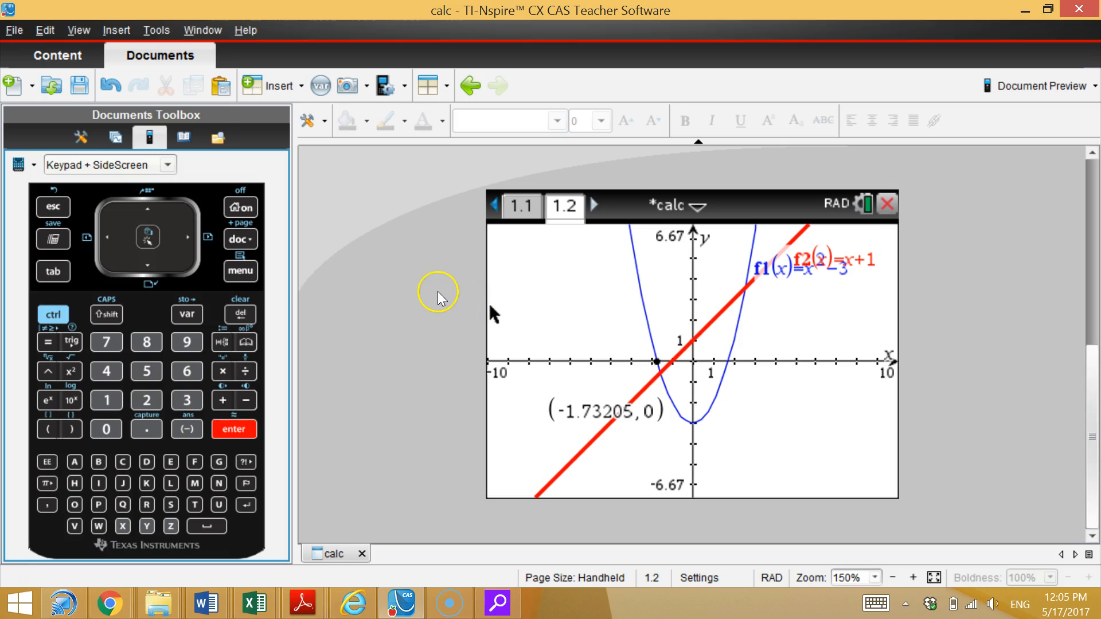
# Reopen the function entry line and browse through the f1, f2 and f3 entries
pyautogui.press('Tab')
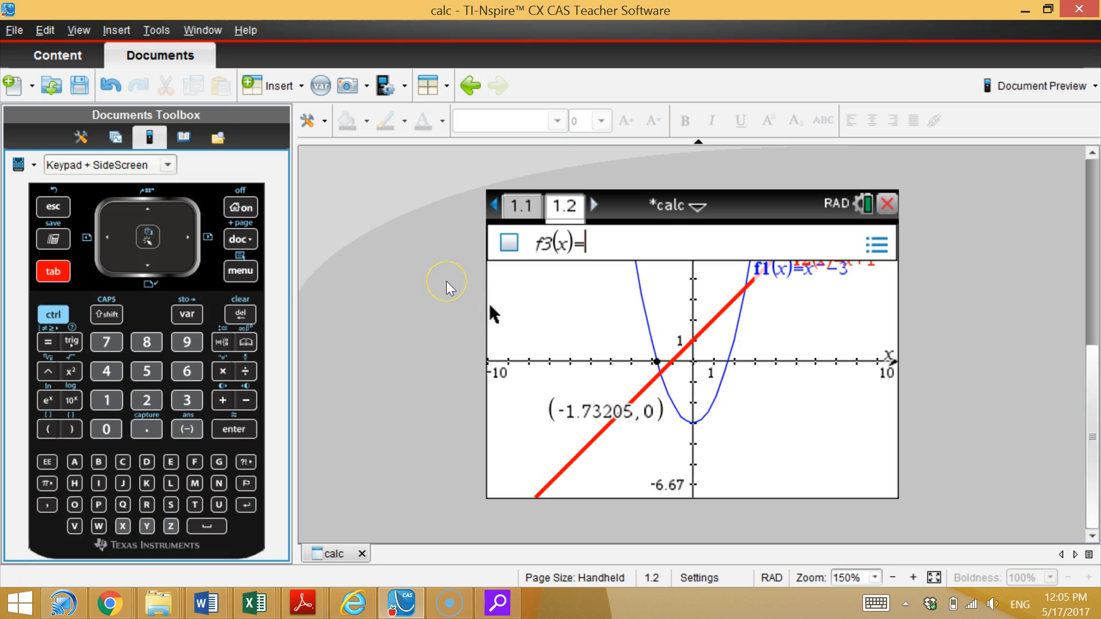
pyautogui.click(148, 211)
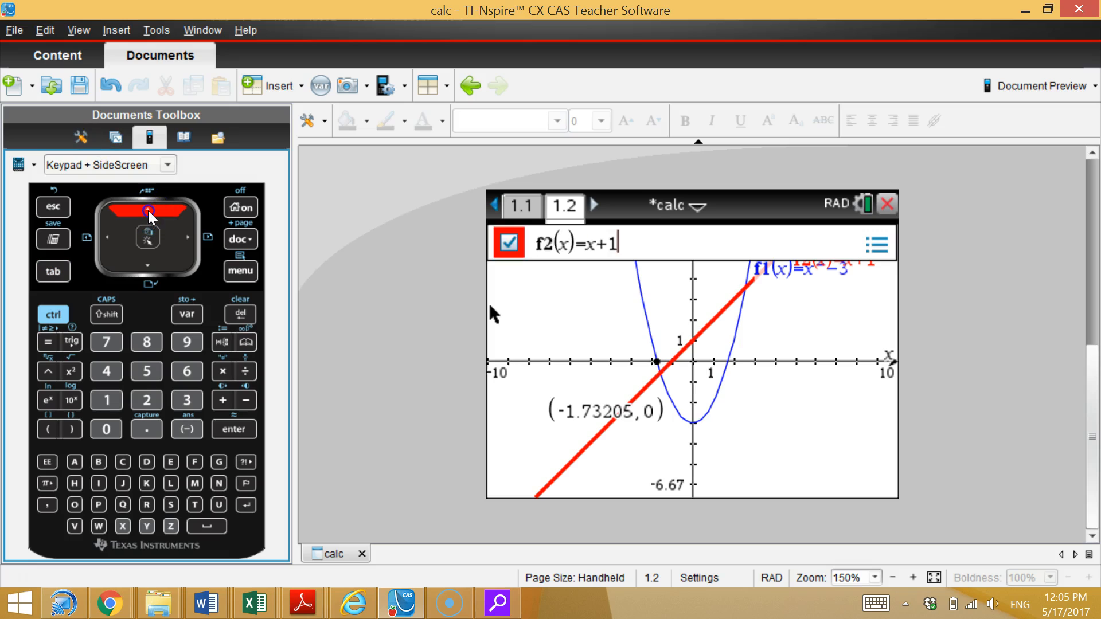
pyautogui.click(148, 213)
pyautogui.click(149, 265)
pyautogui.click(147, 265)
pyautogui.click(148, 210)
pyautogui.click(148, 211)
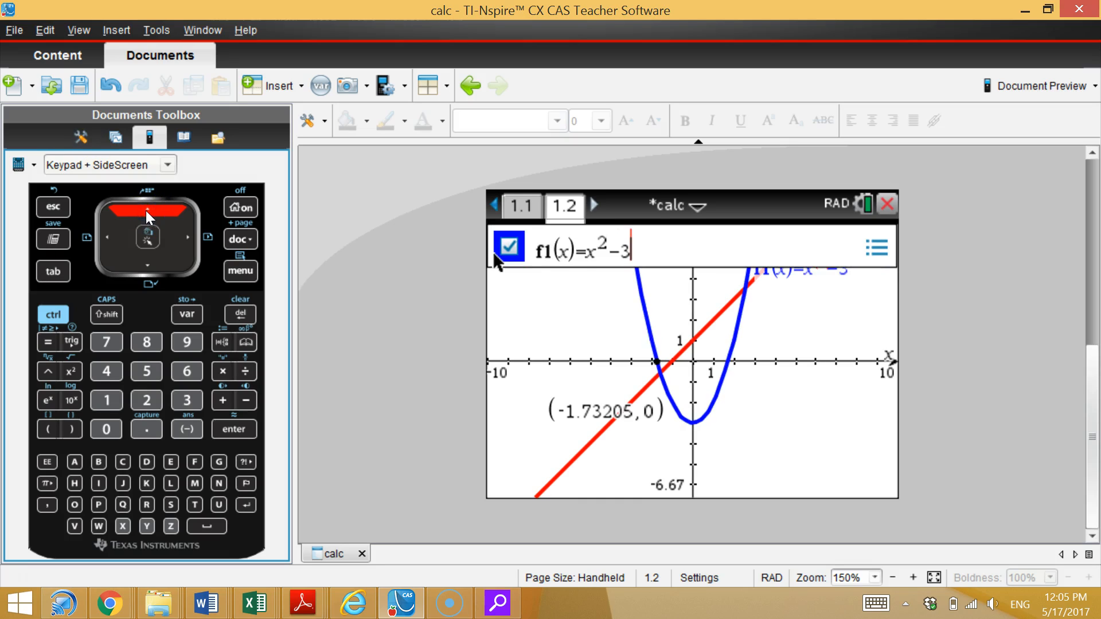
pyautogui.click(148, 265)
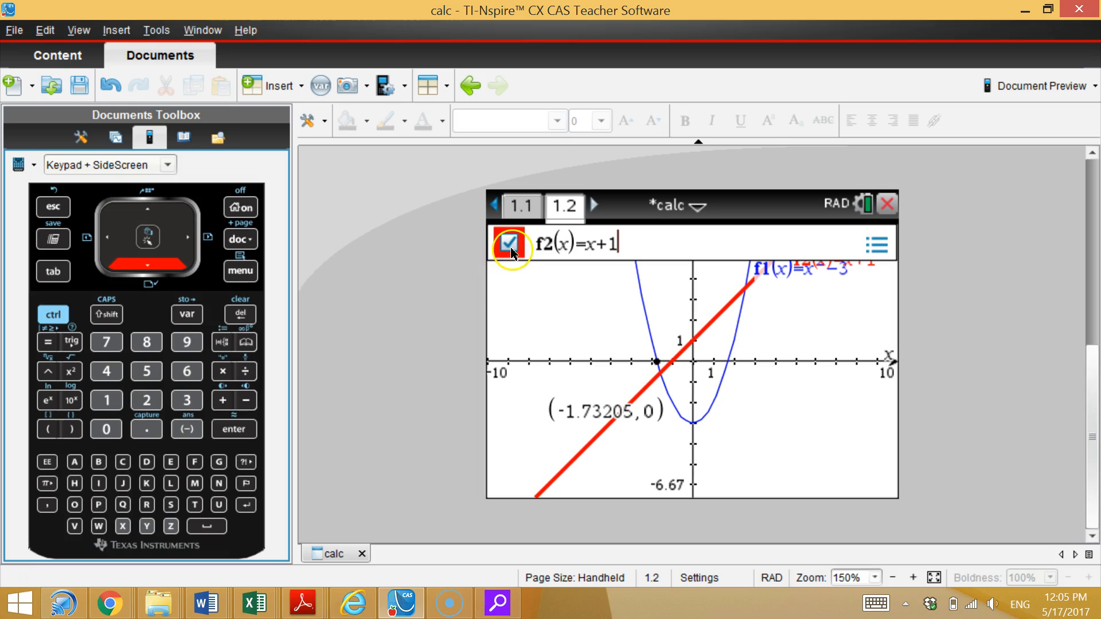
# Toggle the display of f2 off and on again, and move through the f1 entry to the empty f3 entry
pyautogui.click(512, 246)
pyautogui.click(512, 252)
pyautogui.click(141, 221)
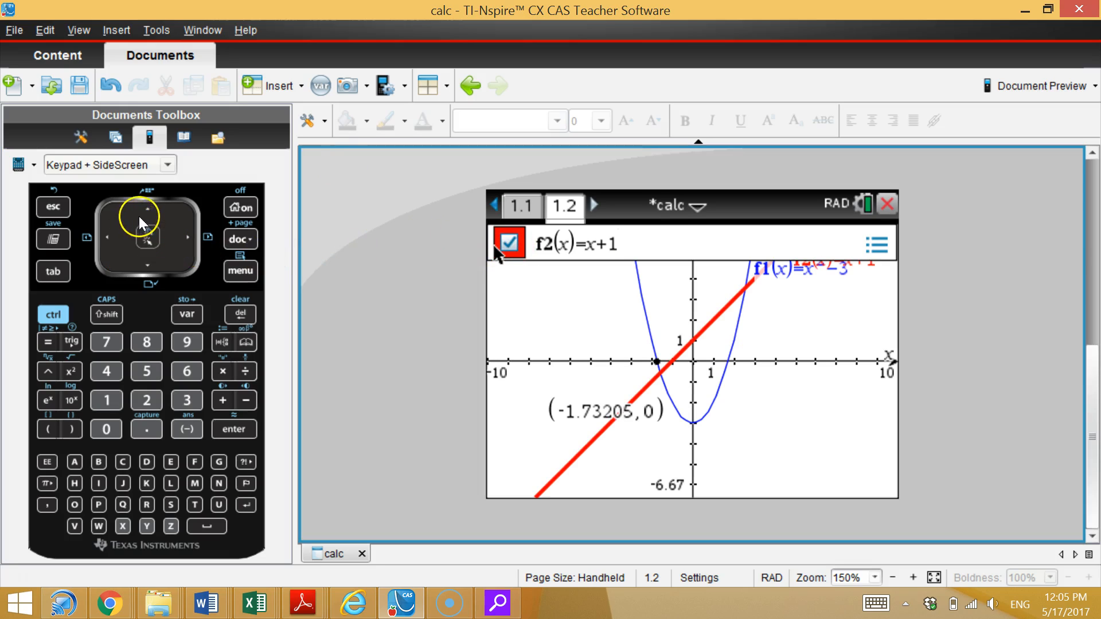
pyautogui.click(142, 213)
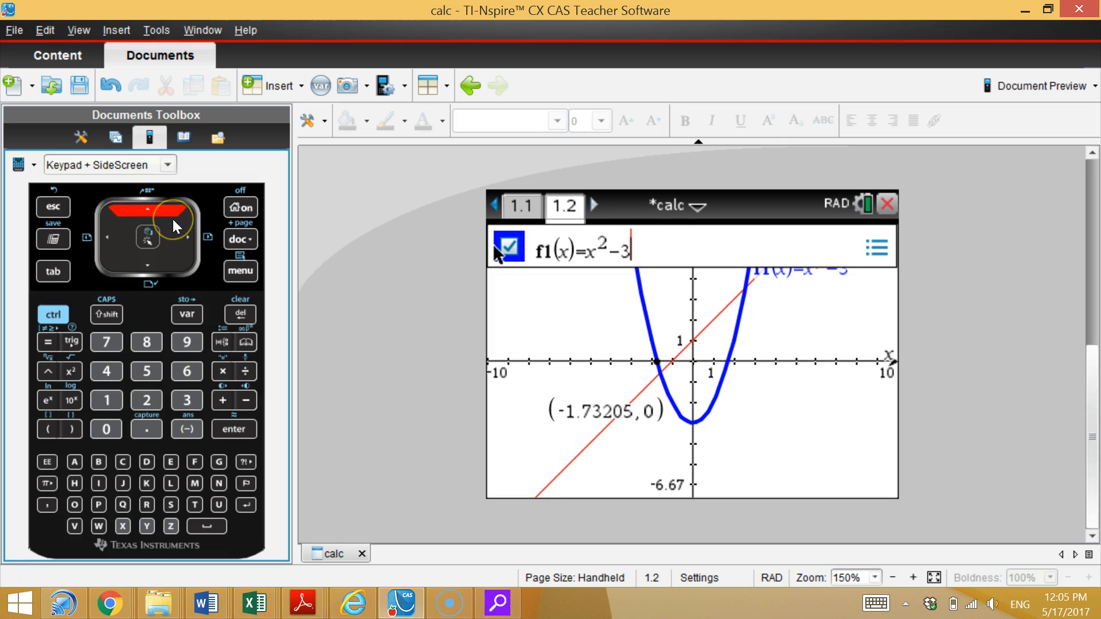
pyautogui.click(147, 263)
pyautogui.click(148, 263)
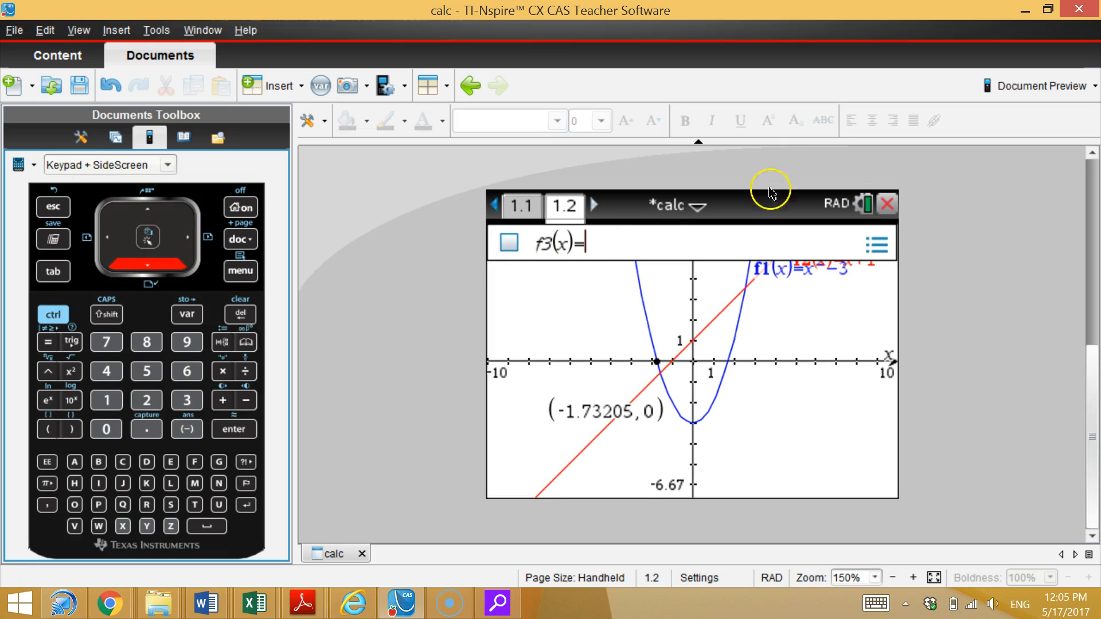
# Look through the list of entered functions and recall f1(x)=x^2-3 in the entry line
pyautogui.click(879, 250)
pyautogui.press('Up')
pyautogui.press('Down')
pyautogui.press('Up')
pyautogui.press('Return')
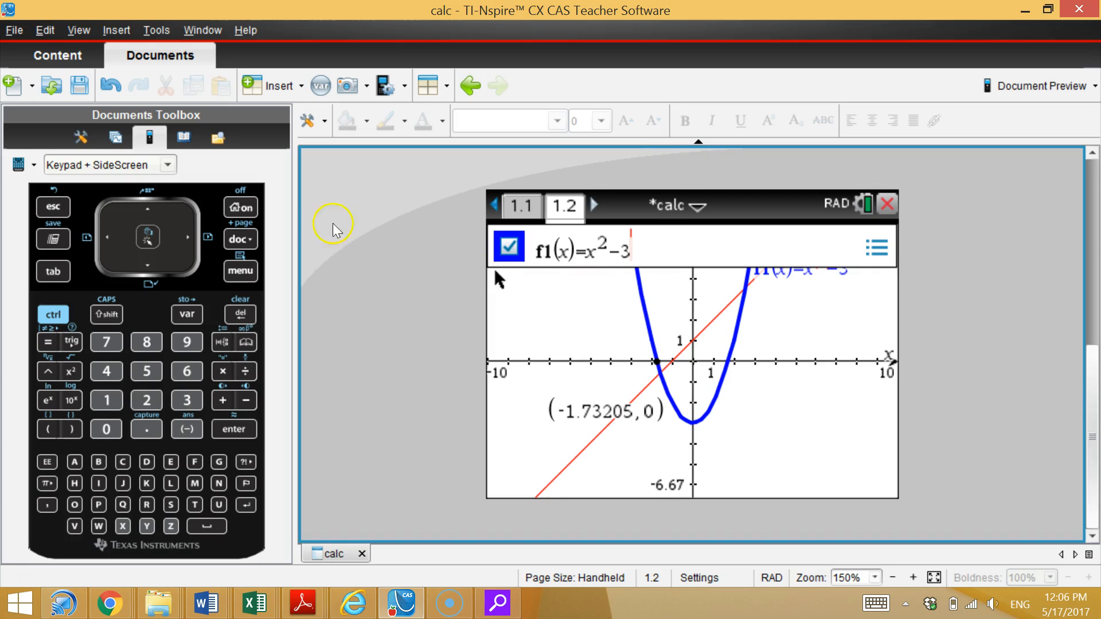
# Create a new document from the home screen, saving the changes to calc, and return to the new document through Current
pyautogui.click(241, 208)
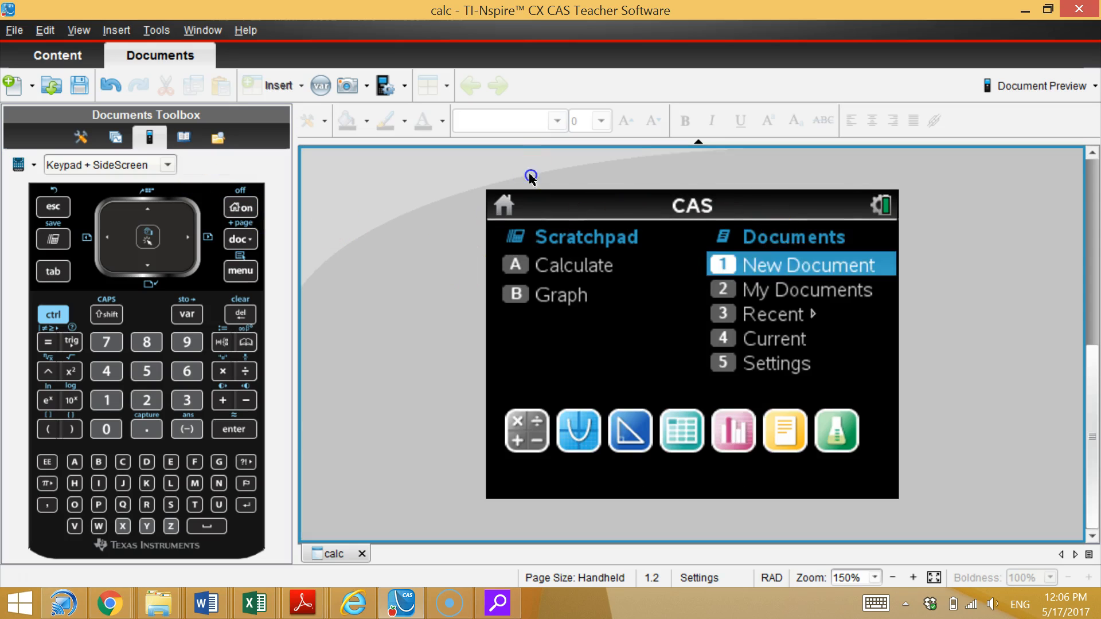
pyautogui.press('Return')
pyautogui.click(629, 392)
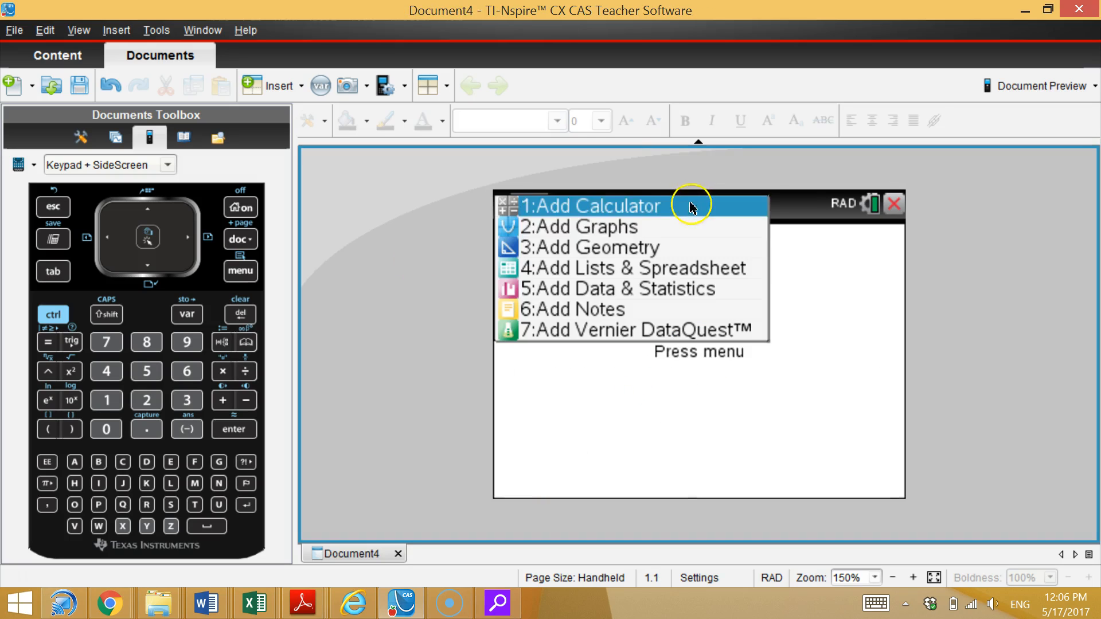
pyautogui.click(241, 208)
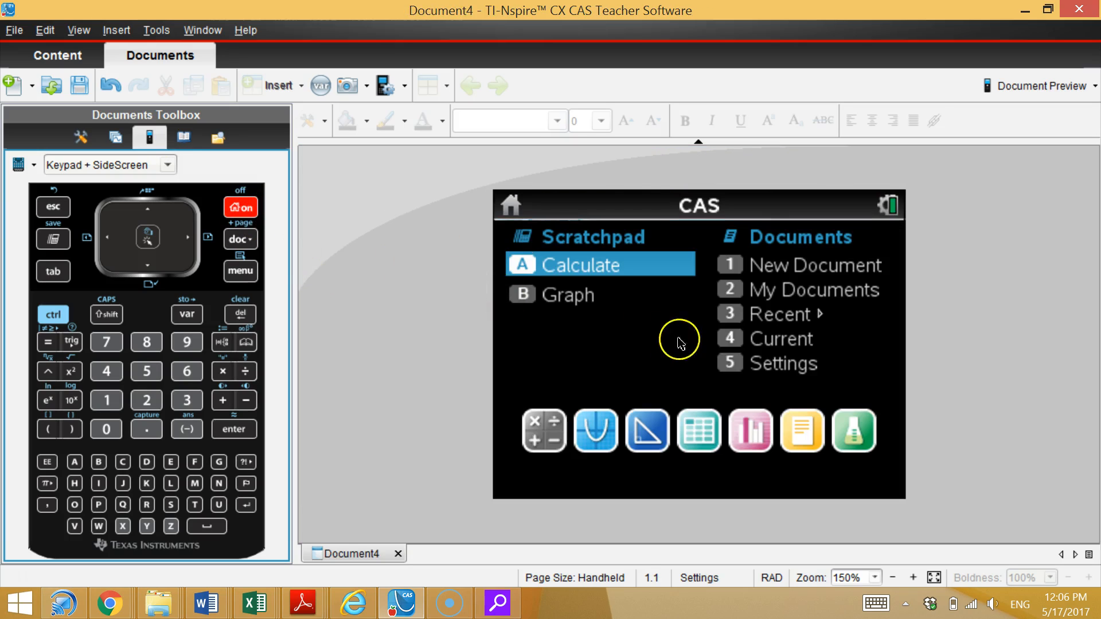
pyautogui.click(795, 334)
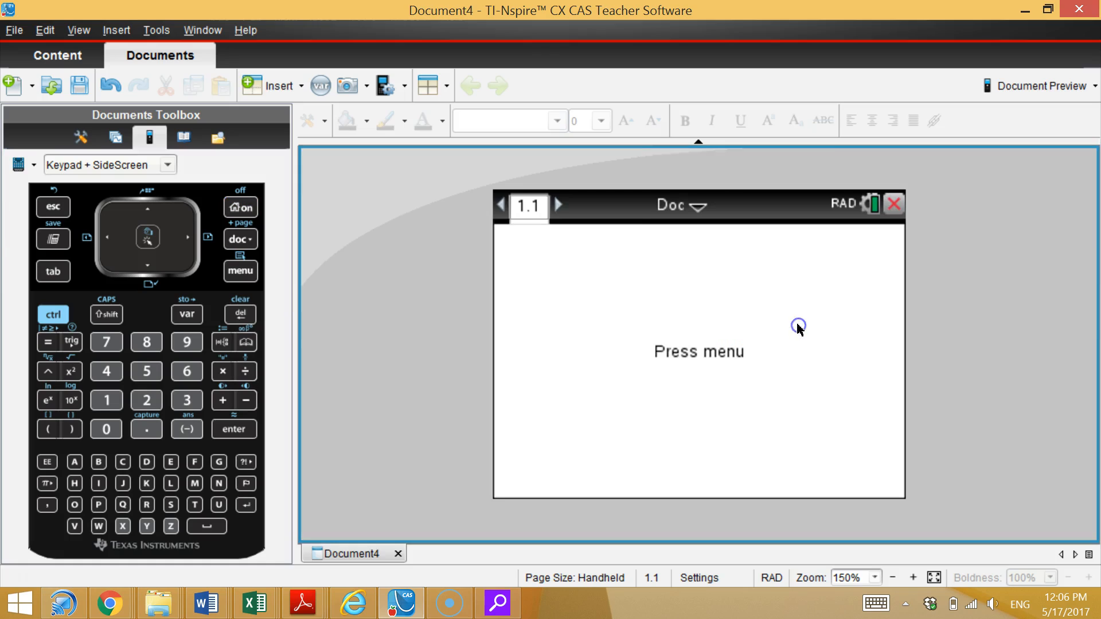
# Reopen calc from the recent documents on the home screen and switch to its Calculator page 1.1
pyautogui.click(238, 209)
pyautogui.click(740, 314)
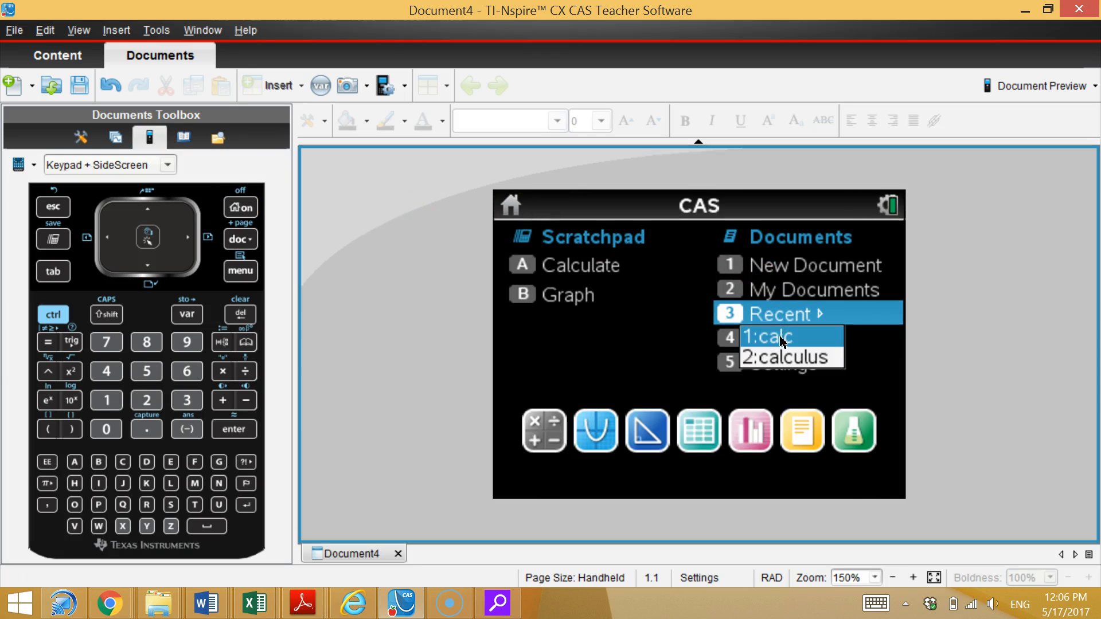
pyautogui.click(783, 339)
pyautogui.click(565, 207)
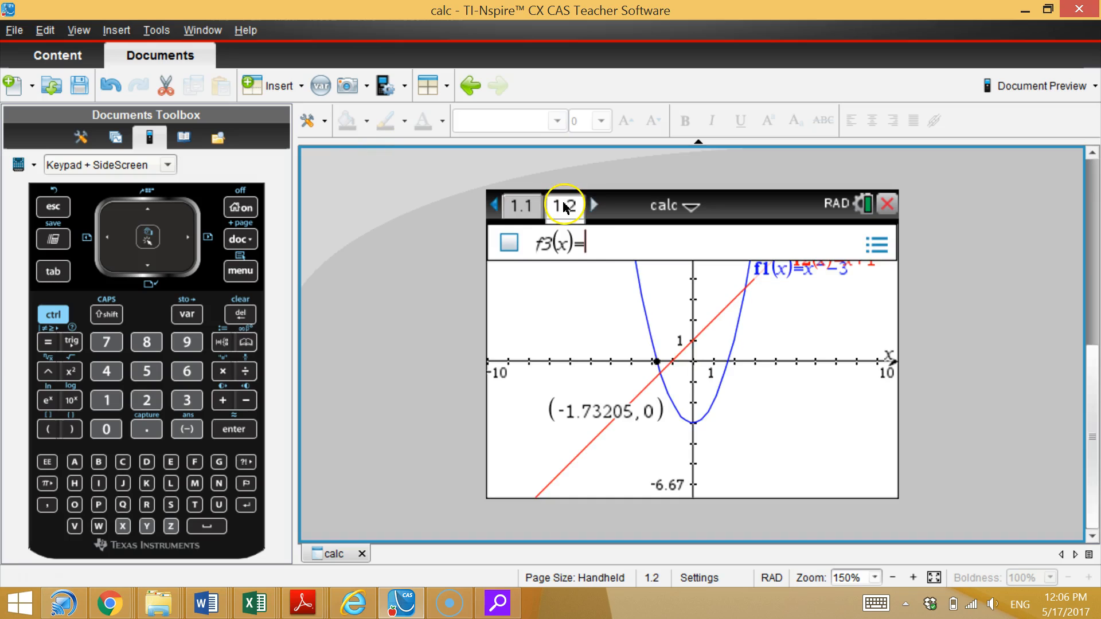
pyautogui.click(538, 207)
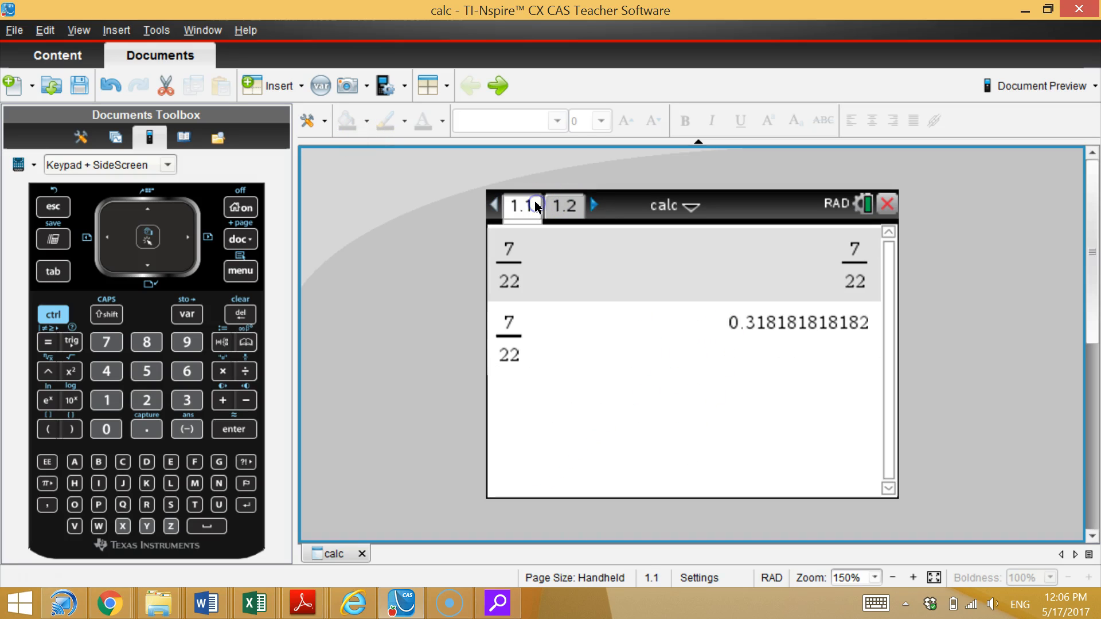
# Save the calc document using the File commands of the Documents menu
pyautogui.click(242, 239)
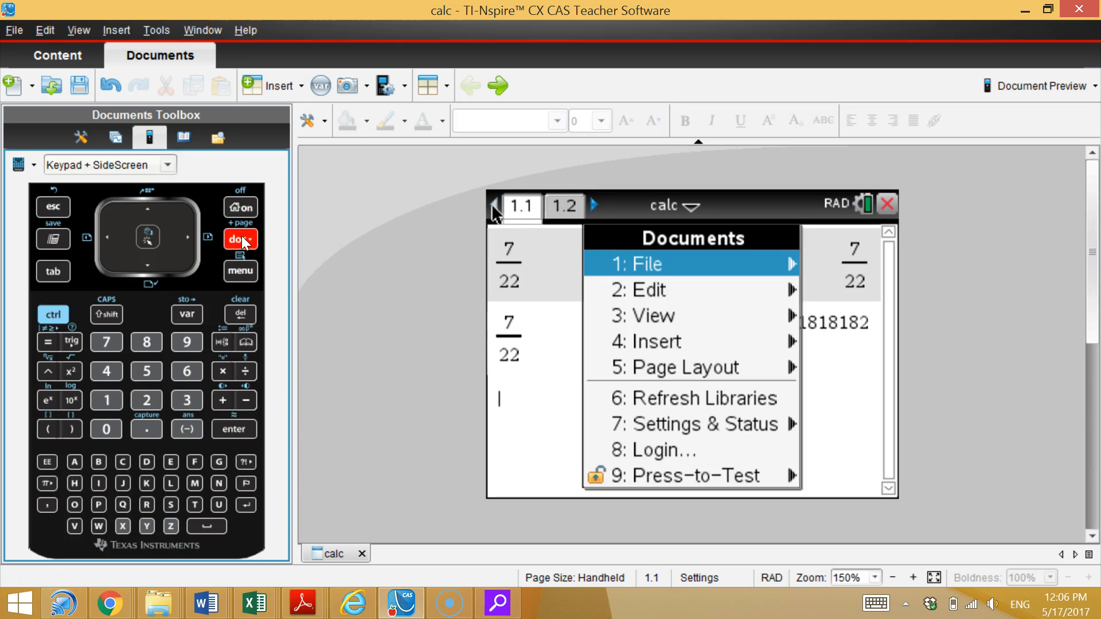
pyautogui.press('Down')
pyautogui.press('Down')
pyautogui.press('Down')
pyautogui.press('Up')
pyautogui.press('Up')
pyautogui.press('Up')
pyautogui.press('Right')
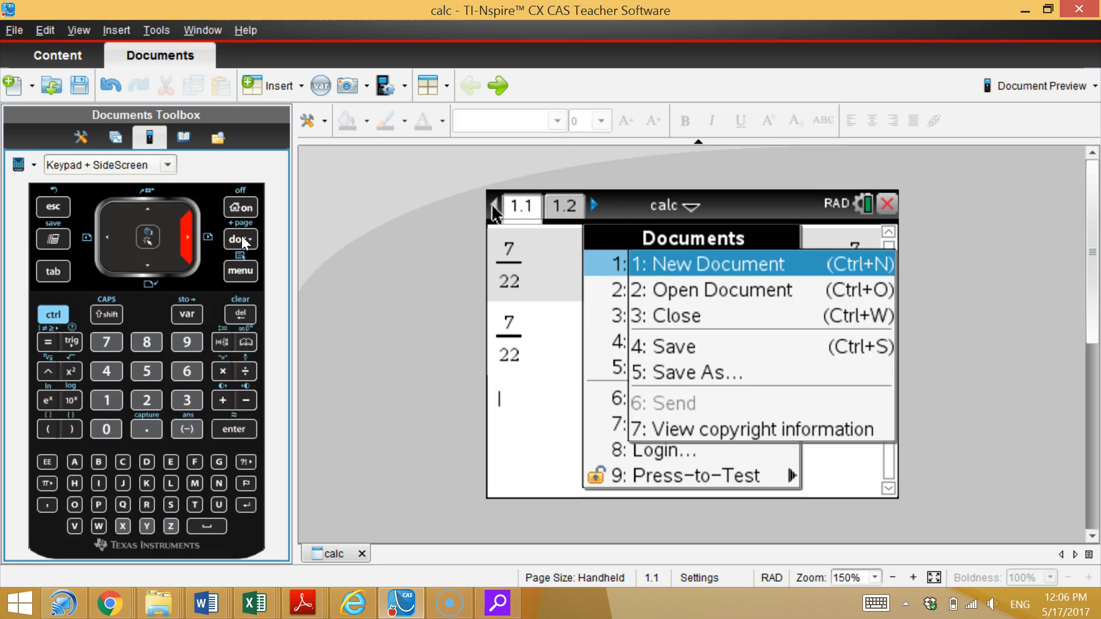
pyautogui.press('Down')
pyautogui.press('Down')
pyautogui.press('Down')
pyautogui.press('Return')
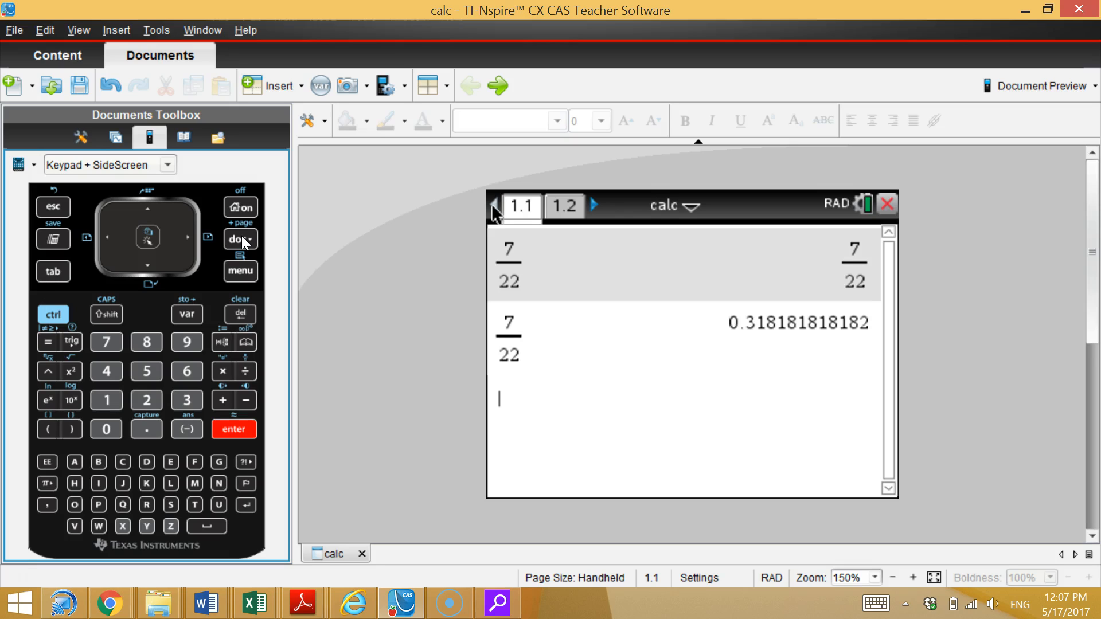
pyautogui.click(205, 253)
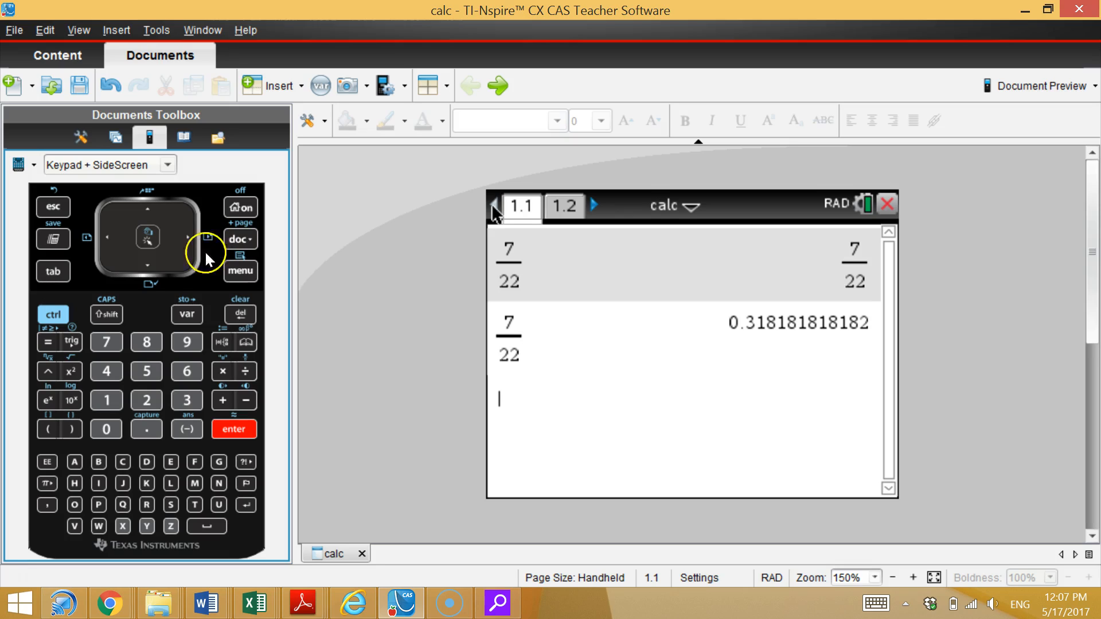